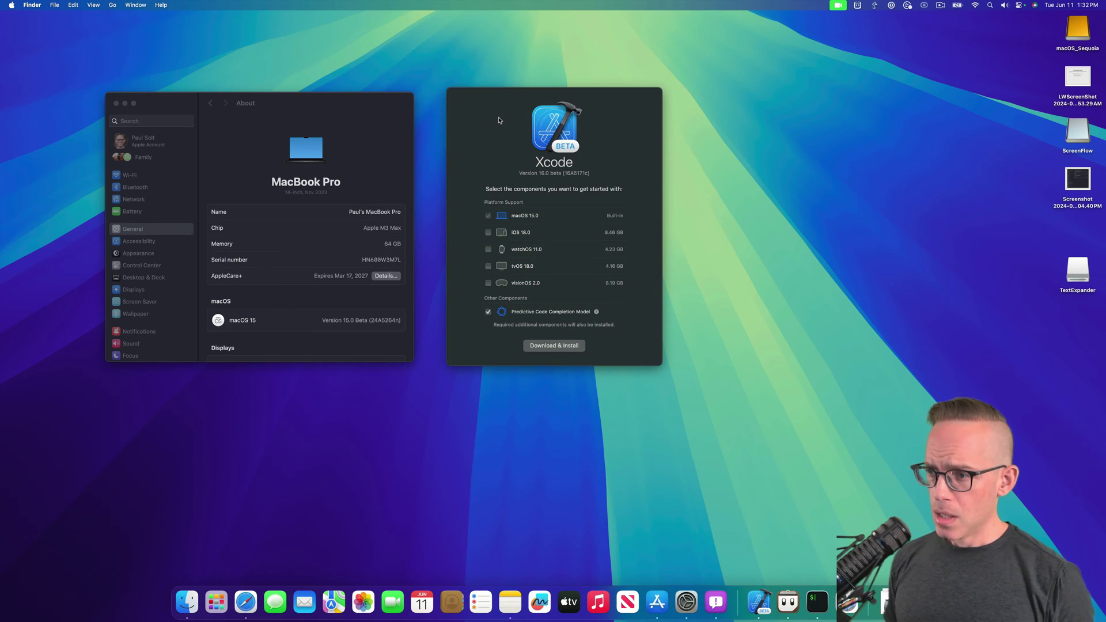
Step: Bring up Spotlight search to launch an app
key(super+space)
text(1p)
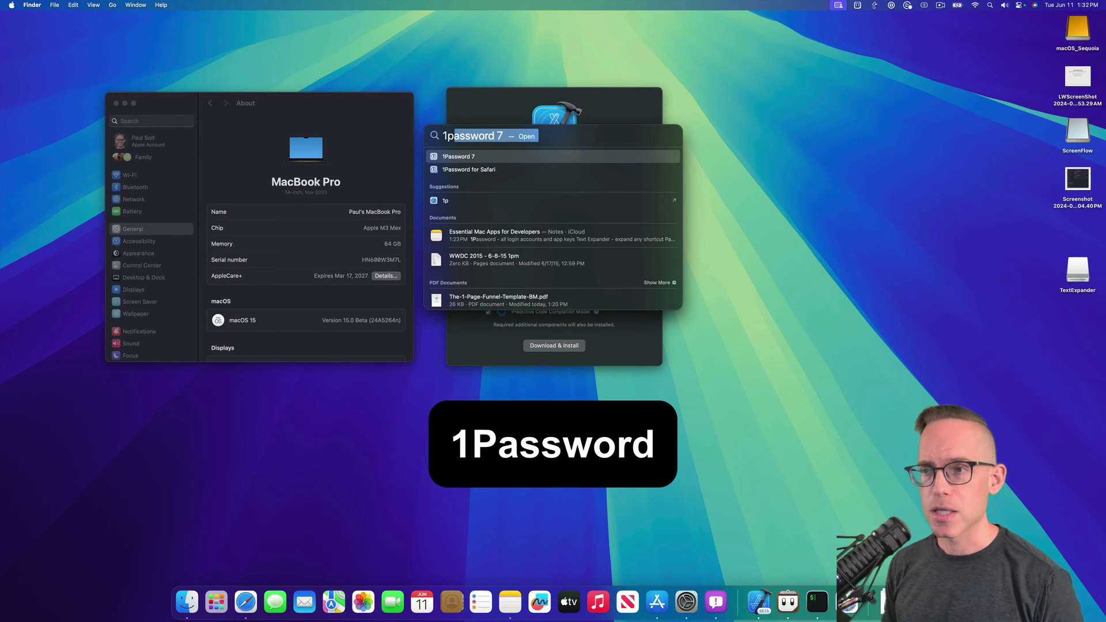
key(Escape)
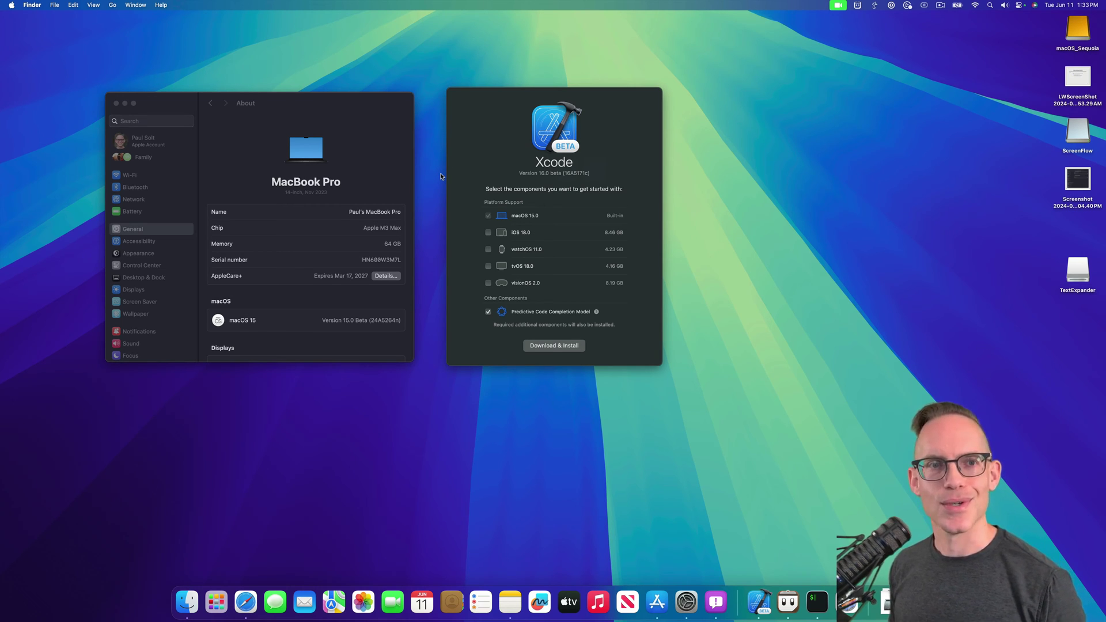
Step: Launch TextExpander from Spotlight and open the ;date snippet
key(super+space)
text(text)
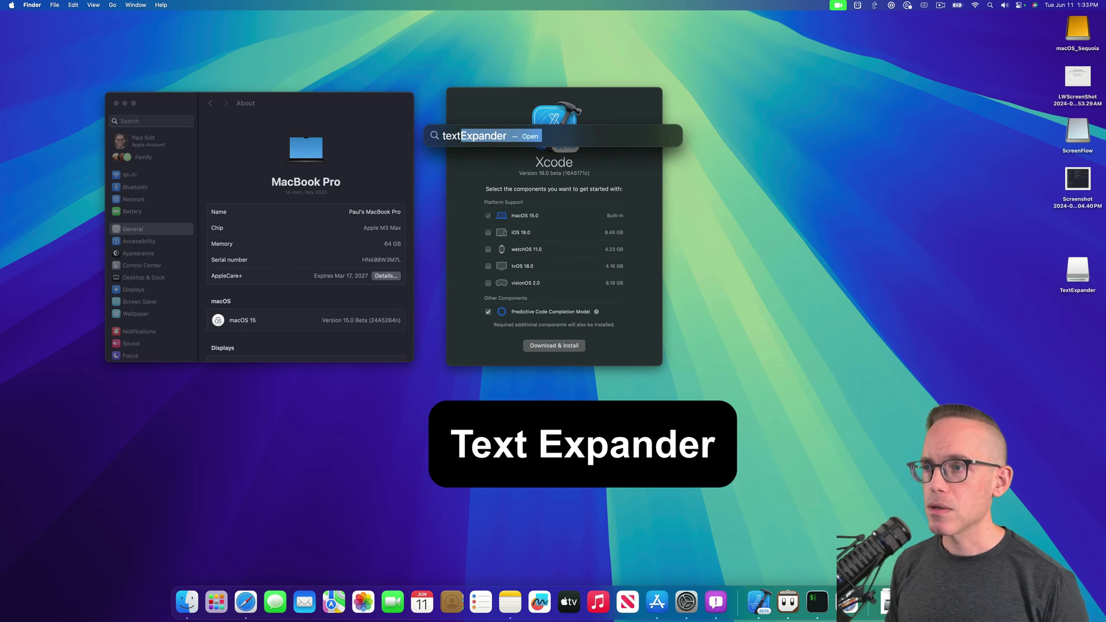
key(Return)
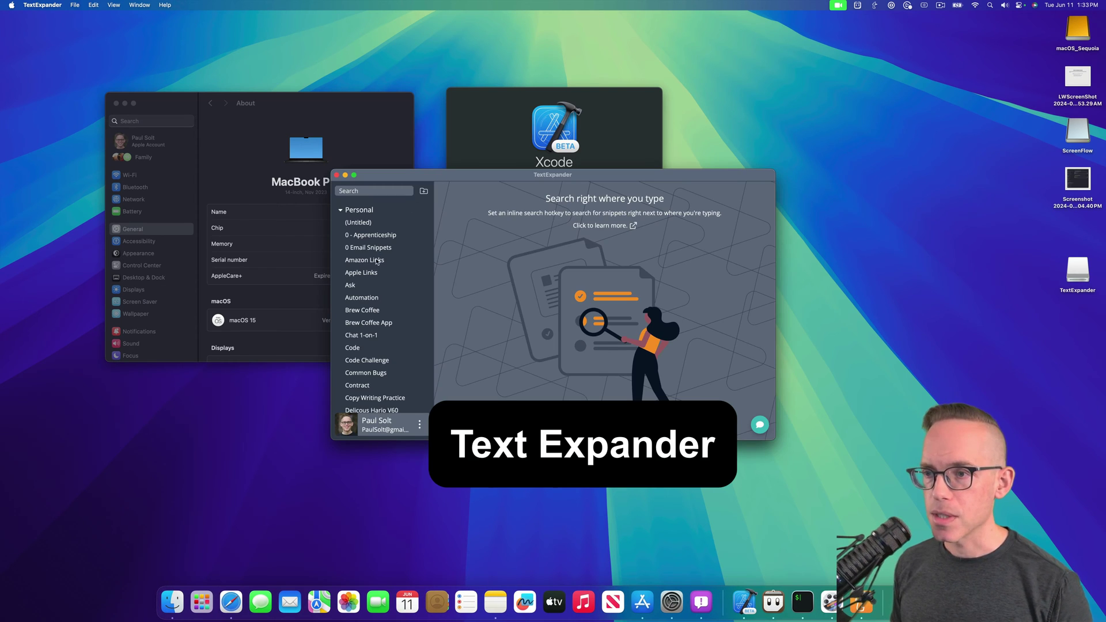
scroll(396, 231, down, 15)
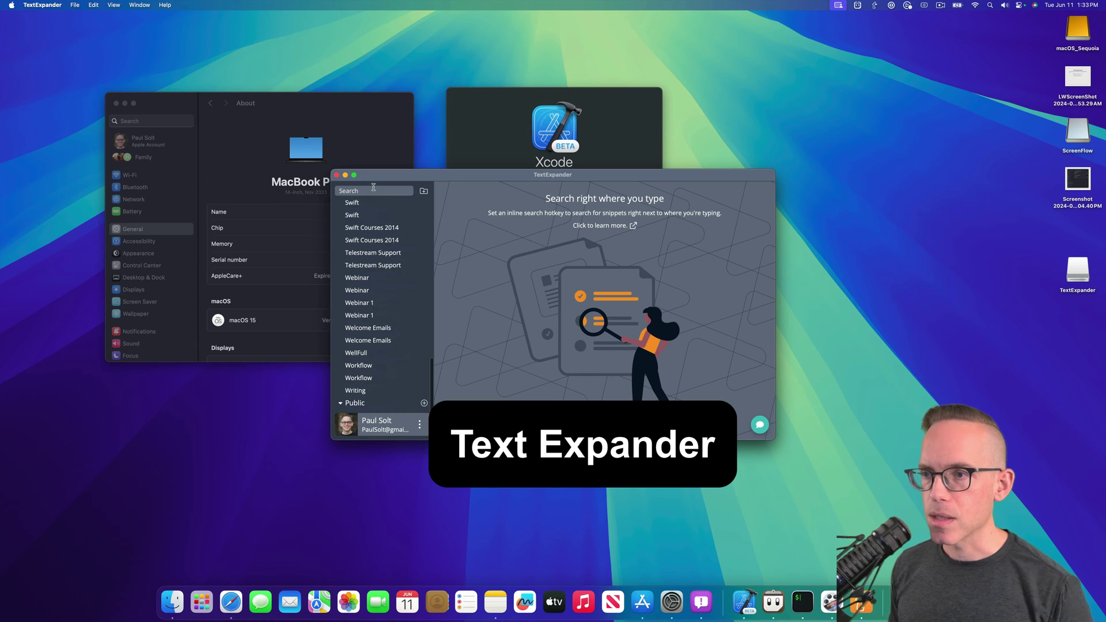
click(375, 188)
text(;date)
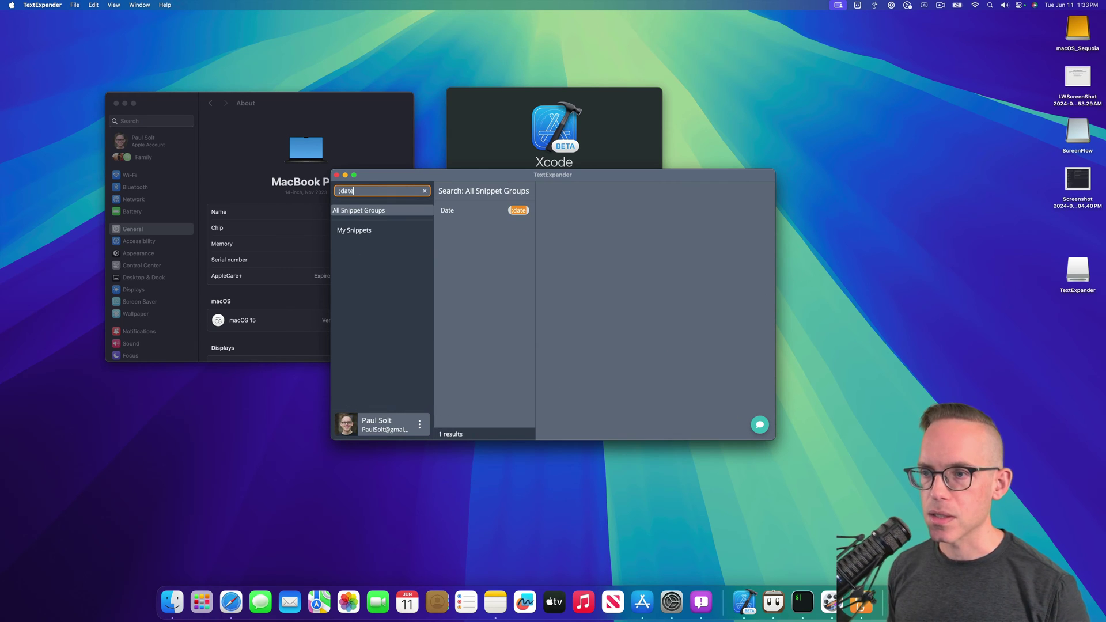
click(483, 214)
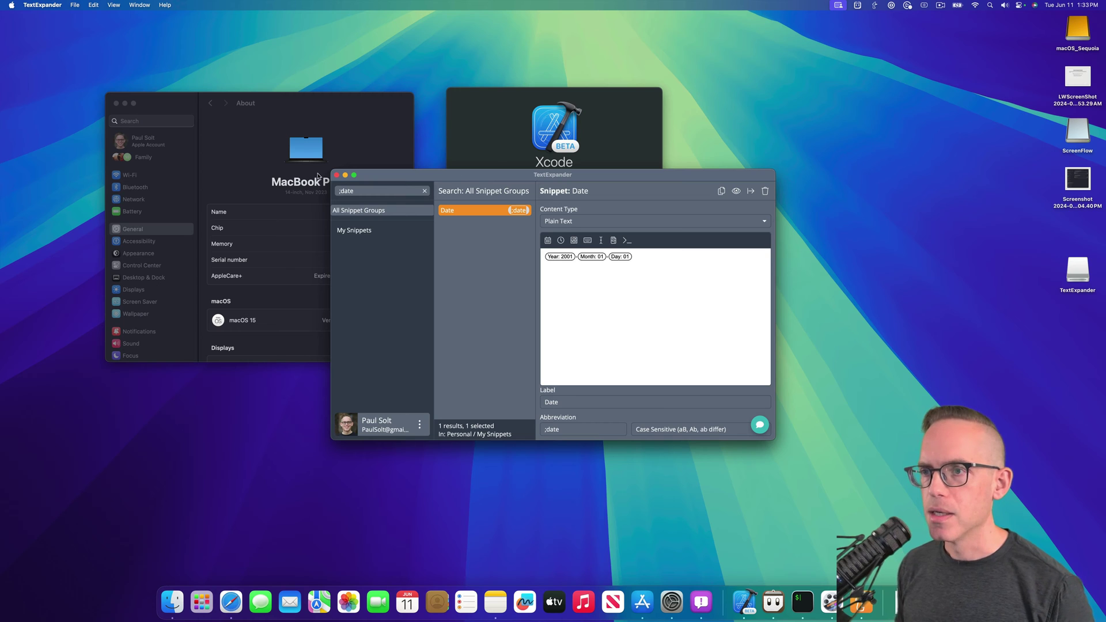
Step: Search snippets for ;aset and open the Super Easy Timer - App Store snippet
click(385, 191)
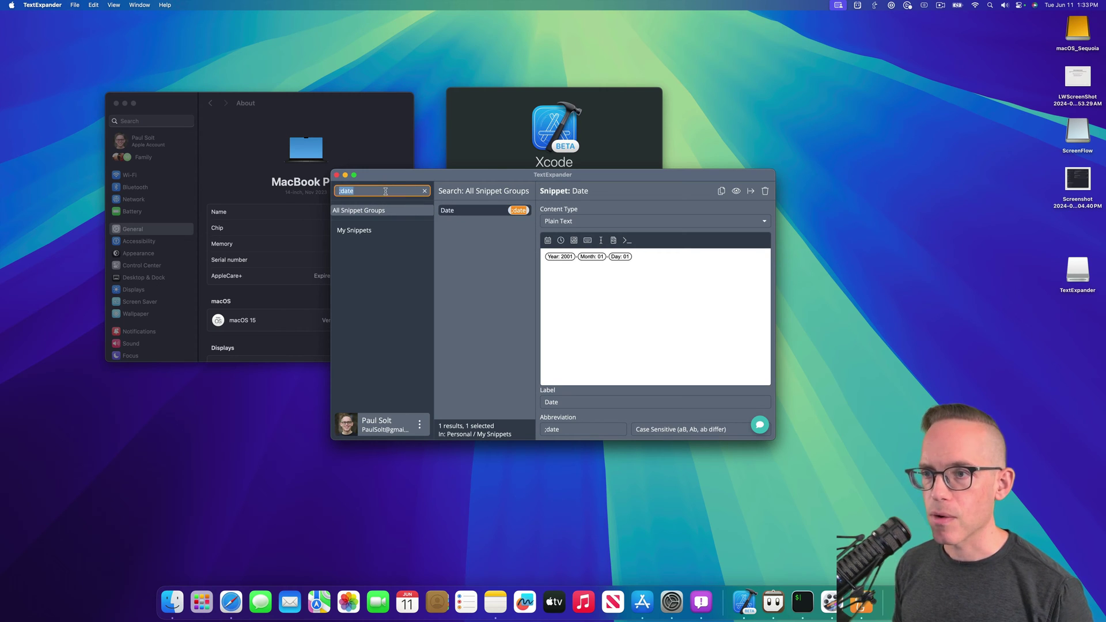
key(BackSpace)
key(BackSpace)
key(BackSpace)
key(BackSpace)
text(se)
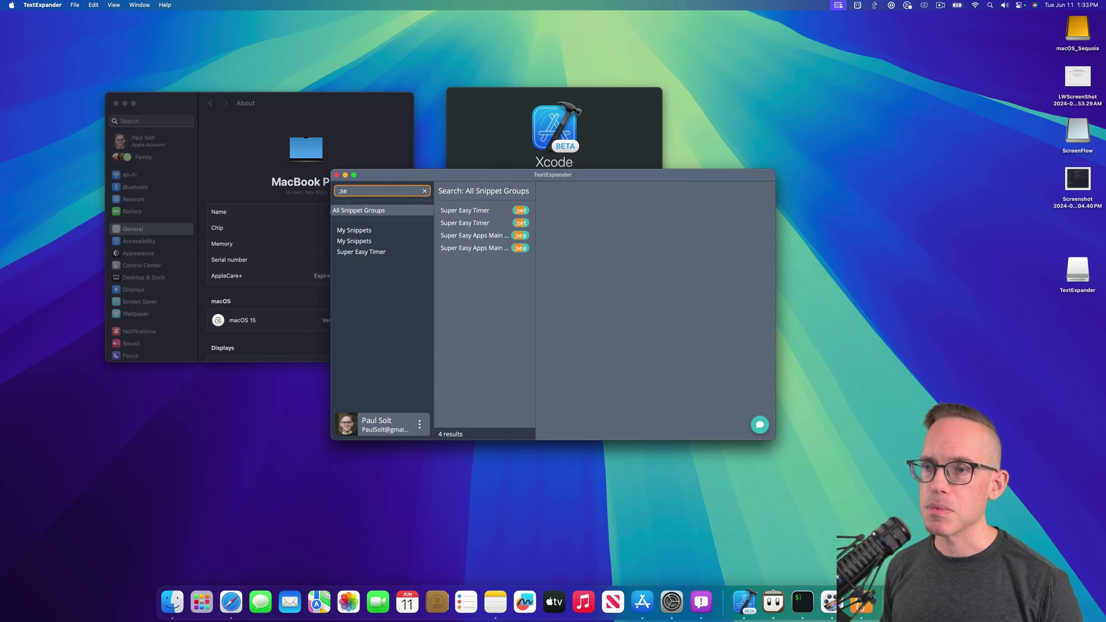
key(BackSpace)
key(BackSpace)
text(aset)
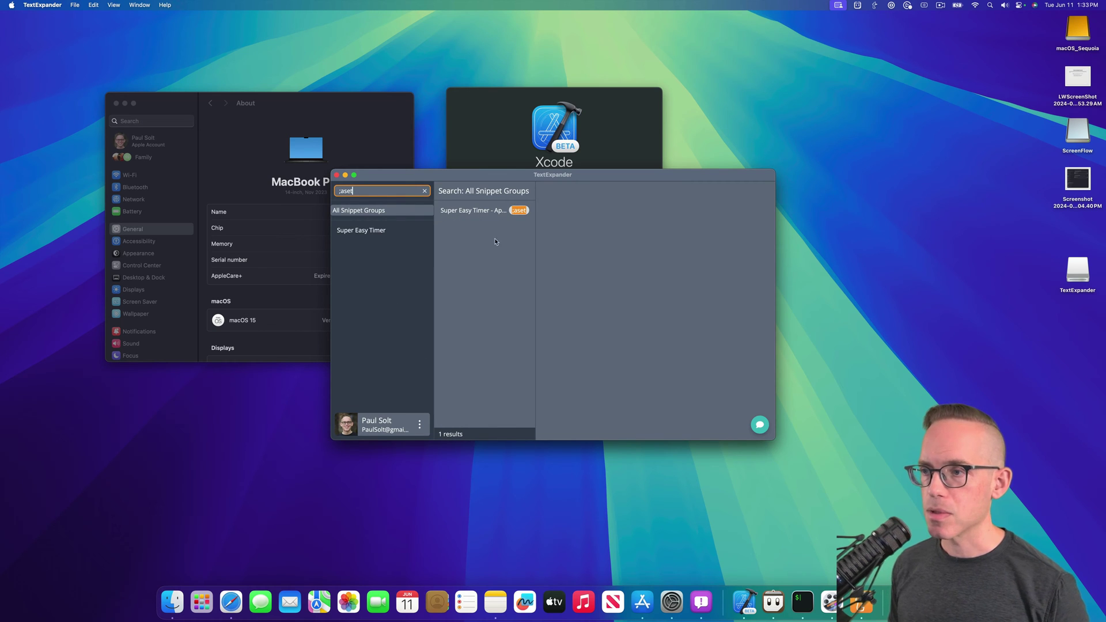
click(491, 211)
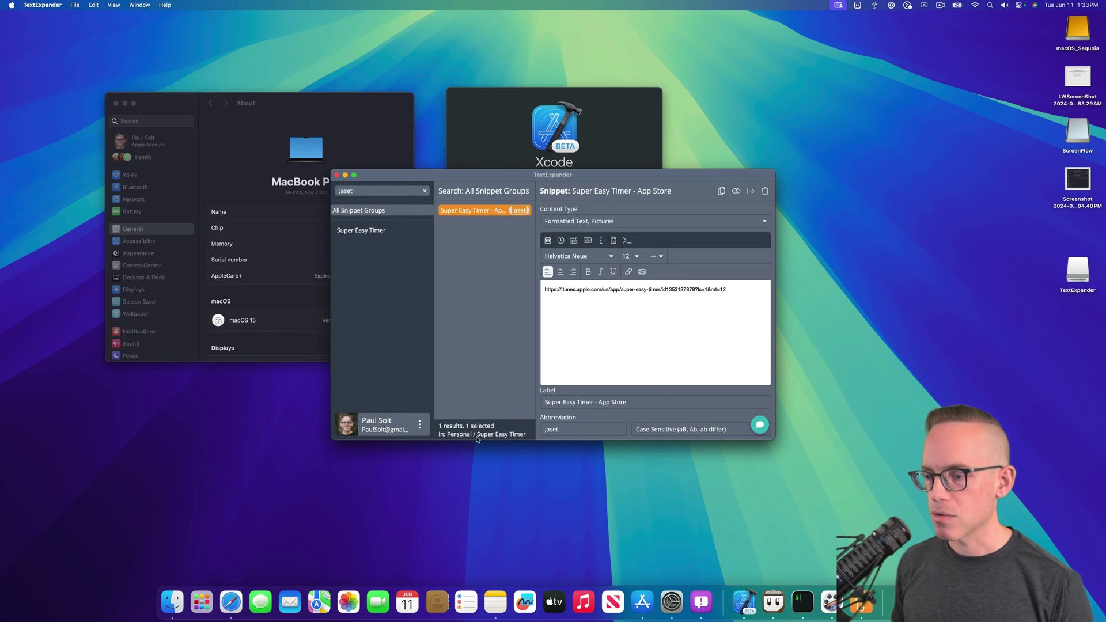
Step: Load Super Easy Timer's App Store page in Safari via ;ase, then download and open it
click(230, 603)
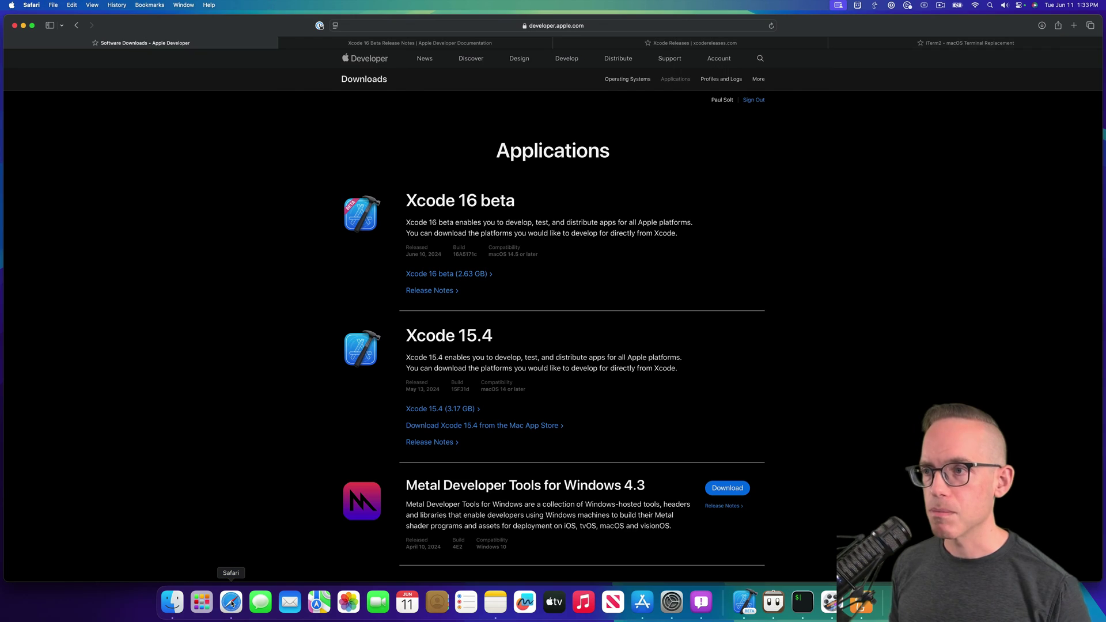
key(super+t)
text(;ase)
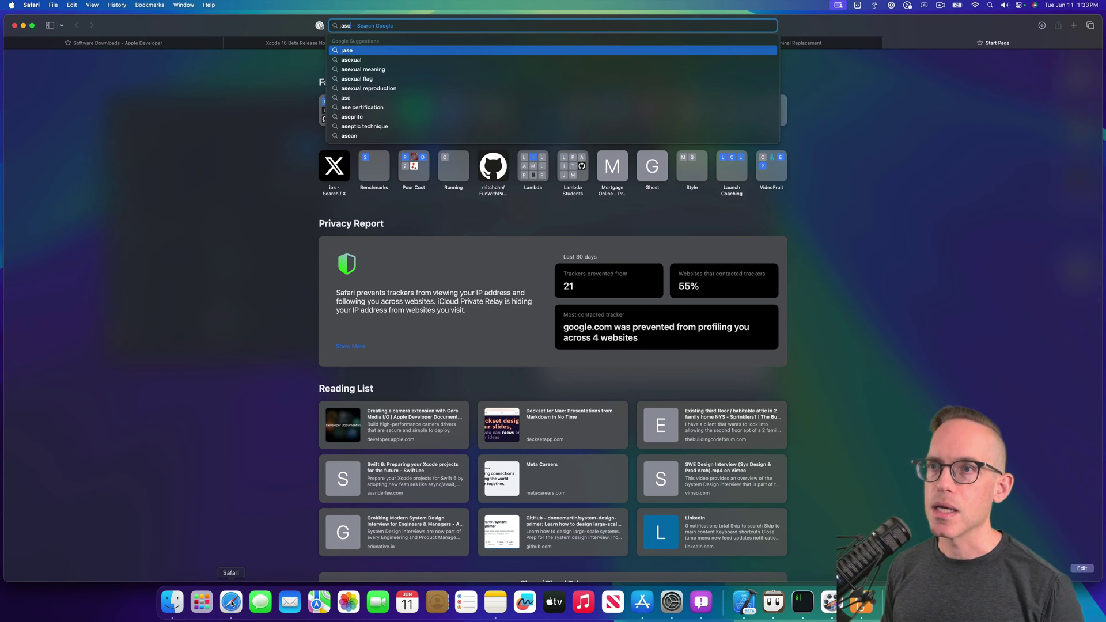
key(Return)
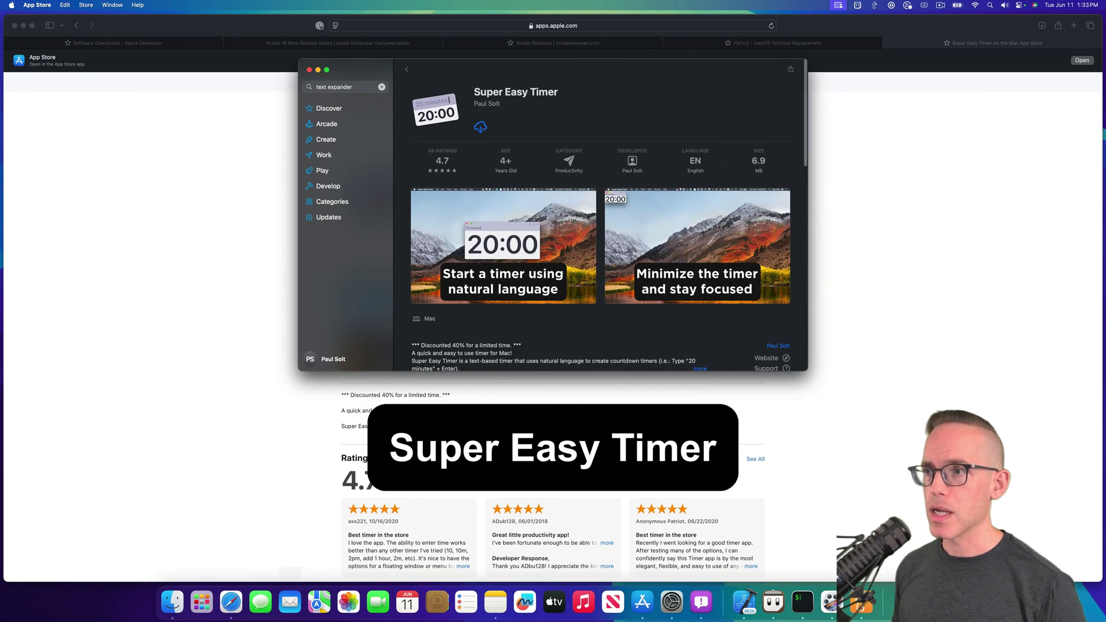
click(481, 127)
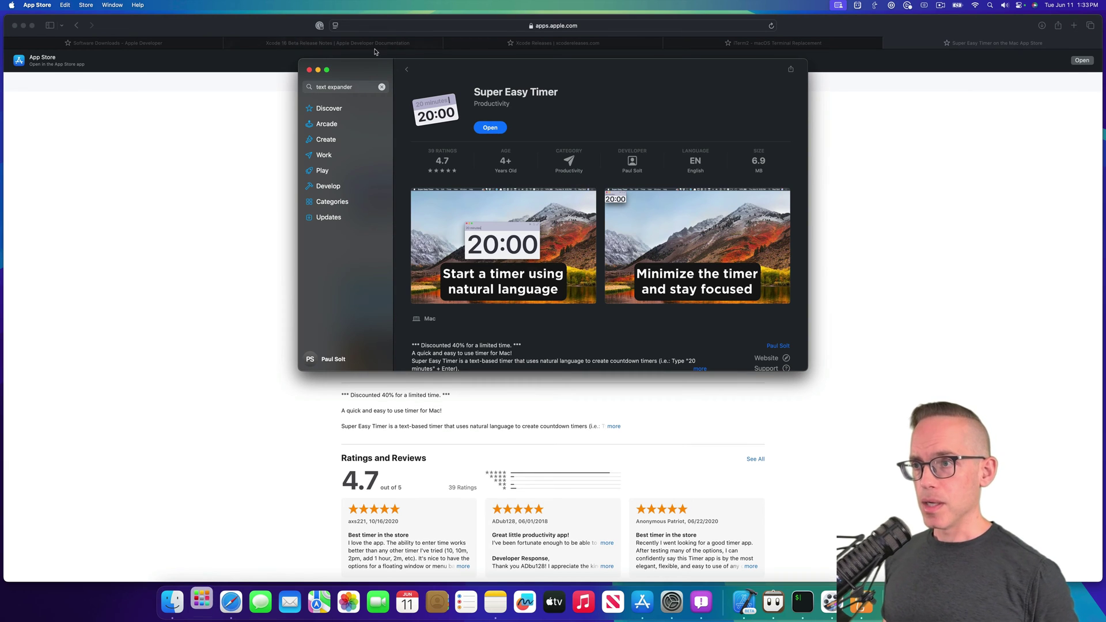
click(498, 125)
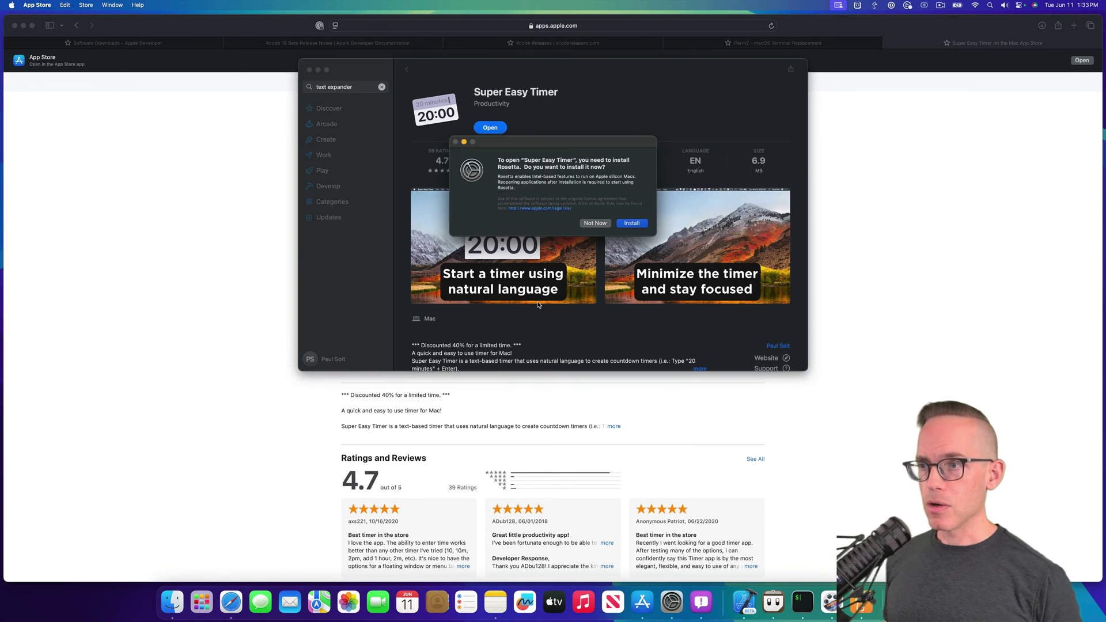
Step: Accept the Rosetta install and authorize it with the admin password
click(630, 225)
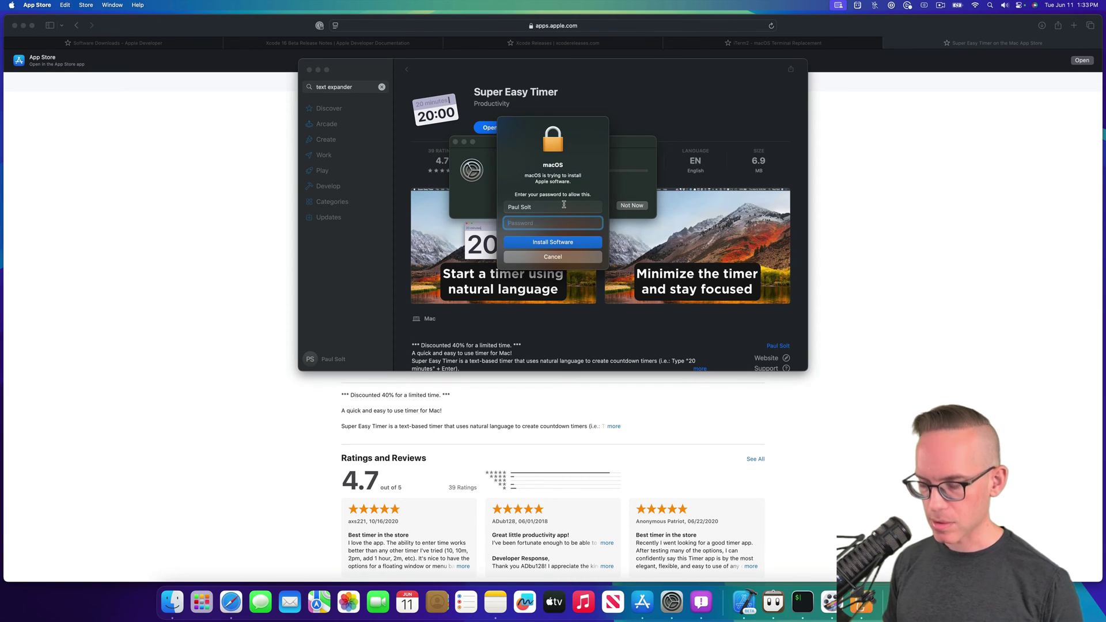
text(p)
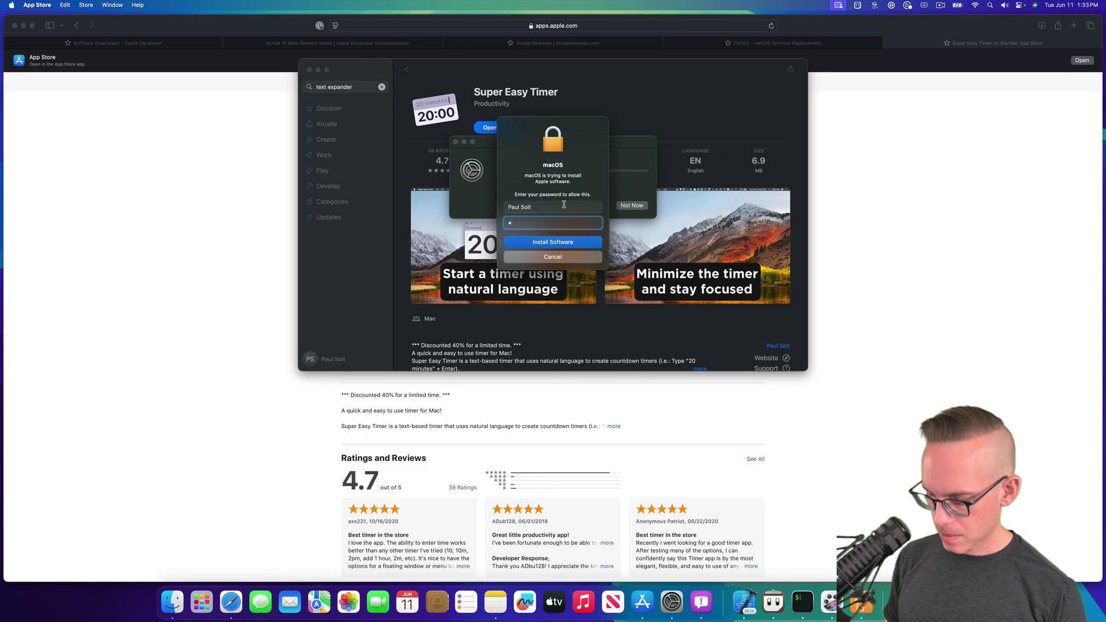
key(BackSpace)
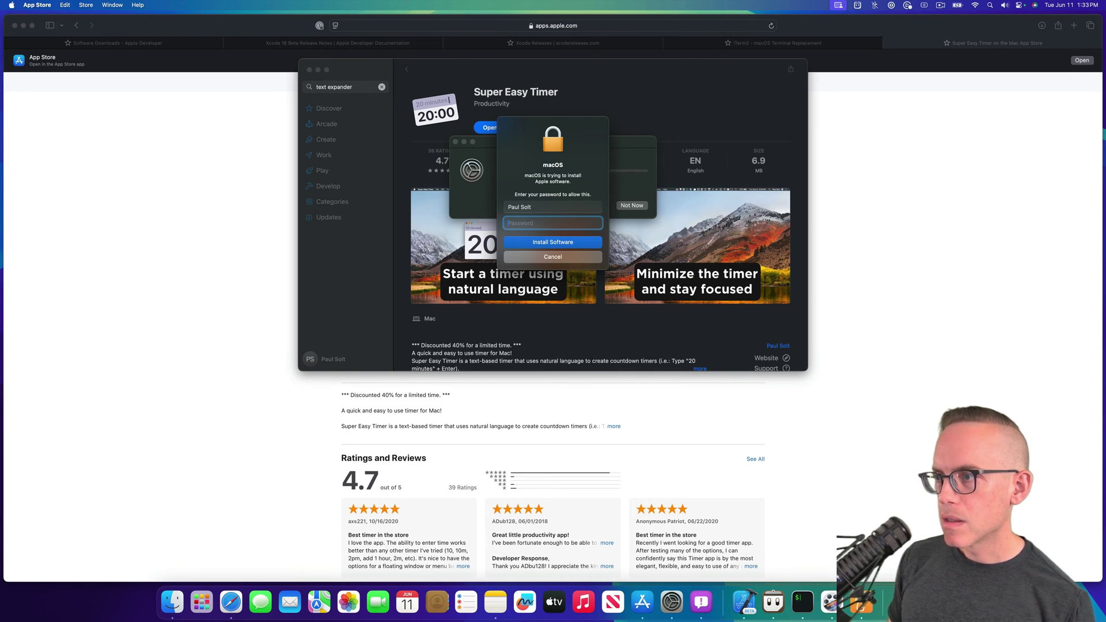
text(p)
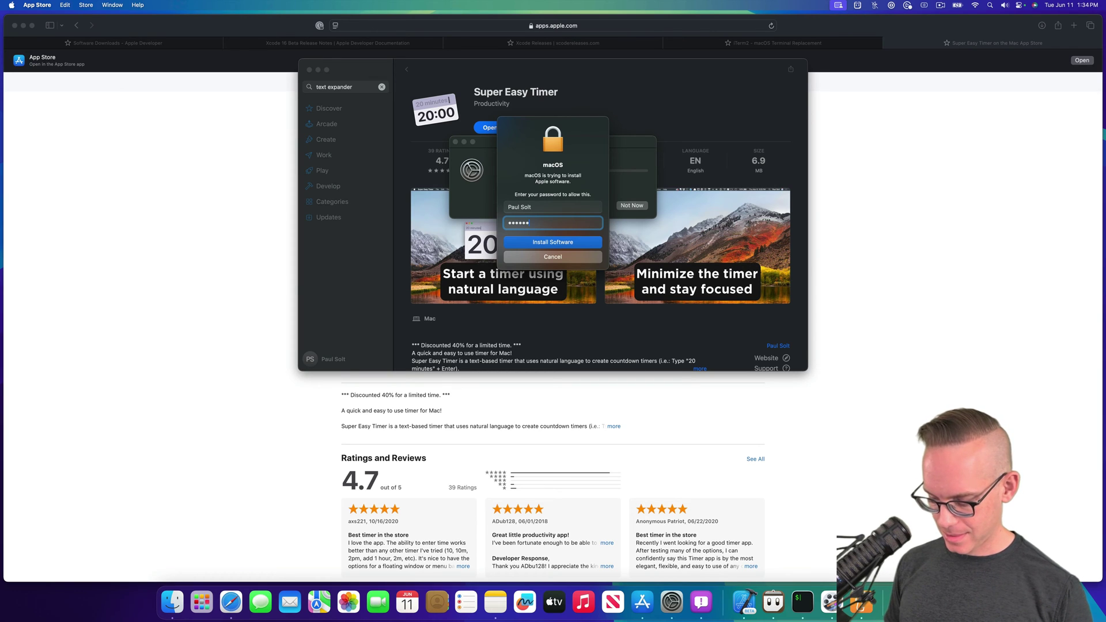
text(••••••••••••)
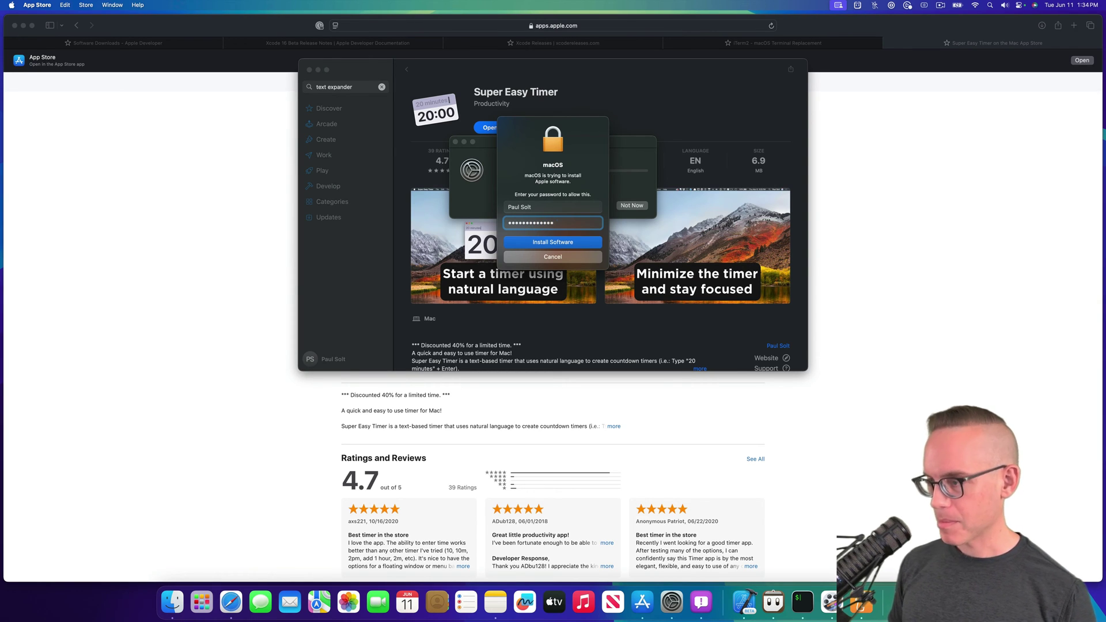
key(Return)
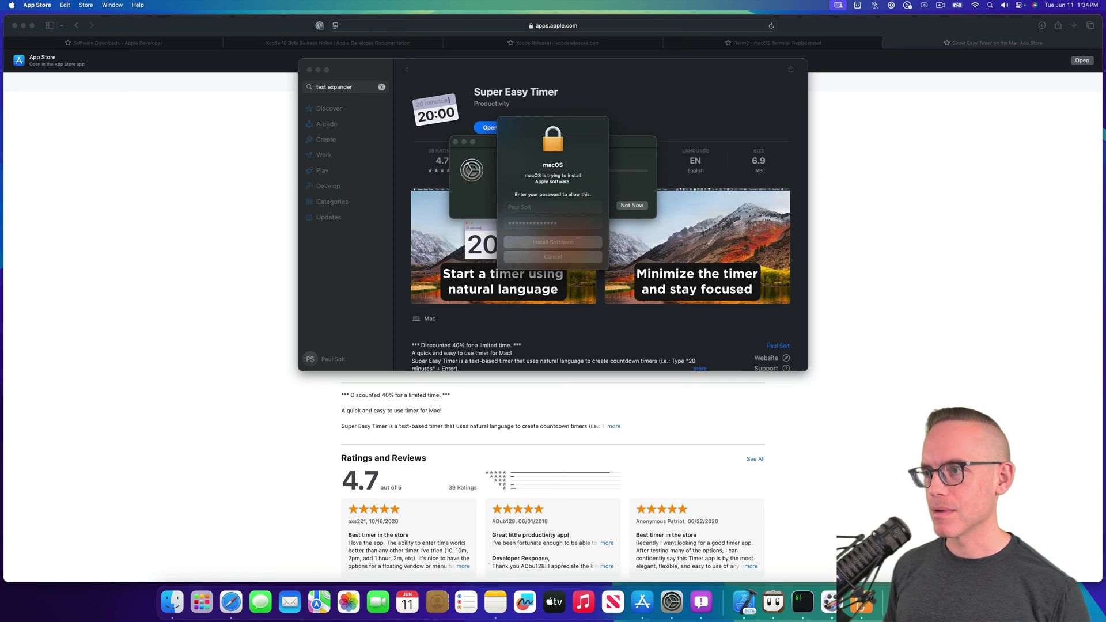
text(•)
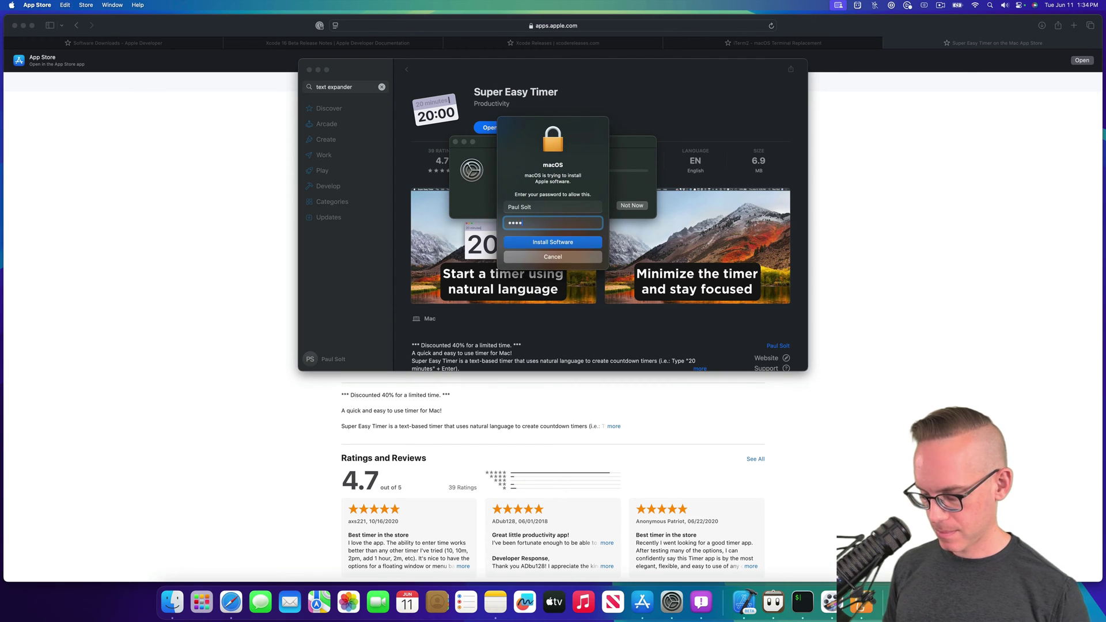
text(•••••••••••••••)
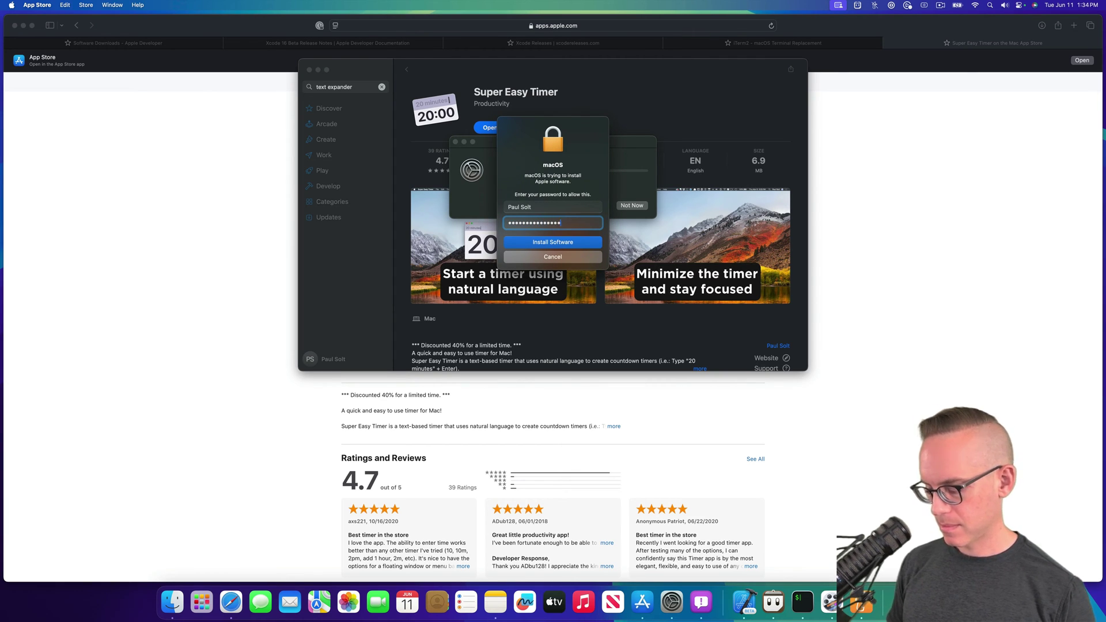
key(Return)
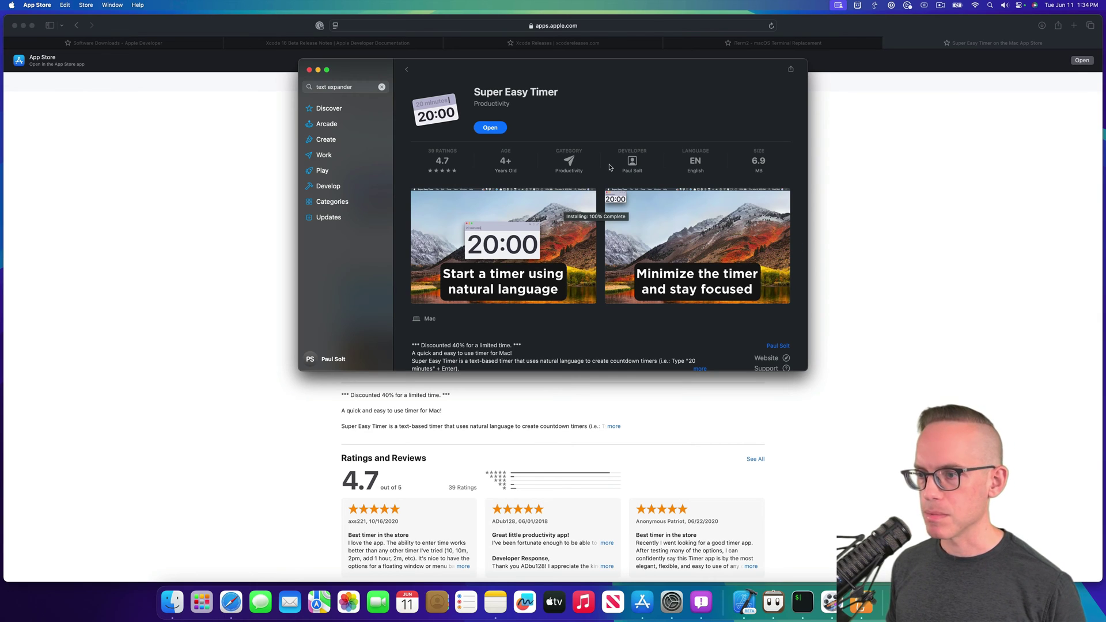
Step: Set Super Easy Timer's theme to Dark and move the floating timer to the top-left
click(490, 127)
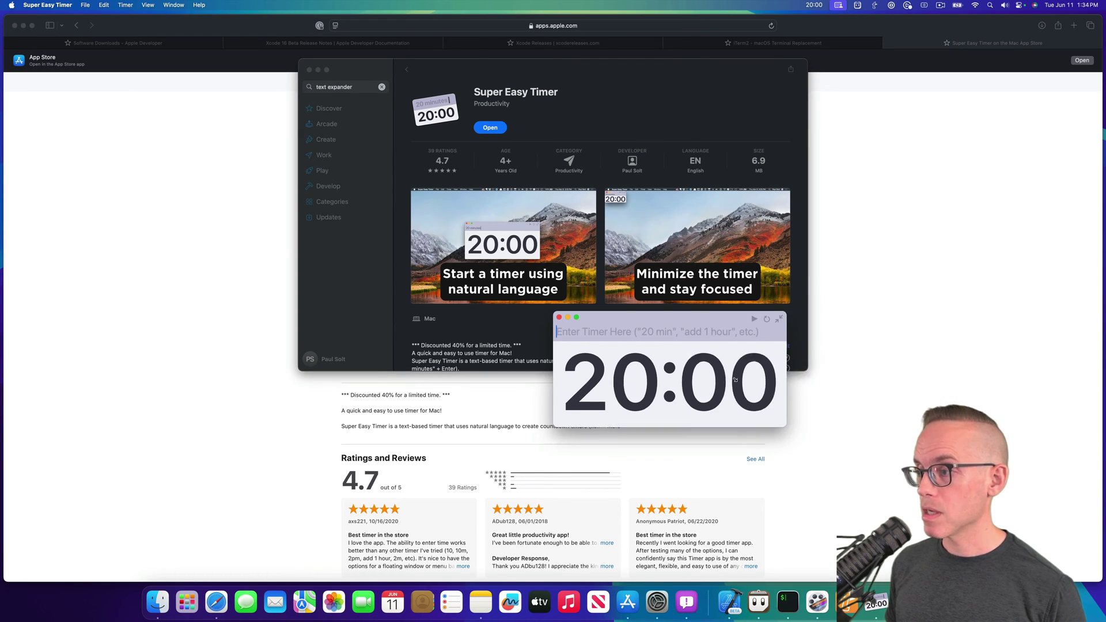
key(super+comma)
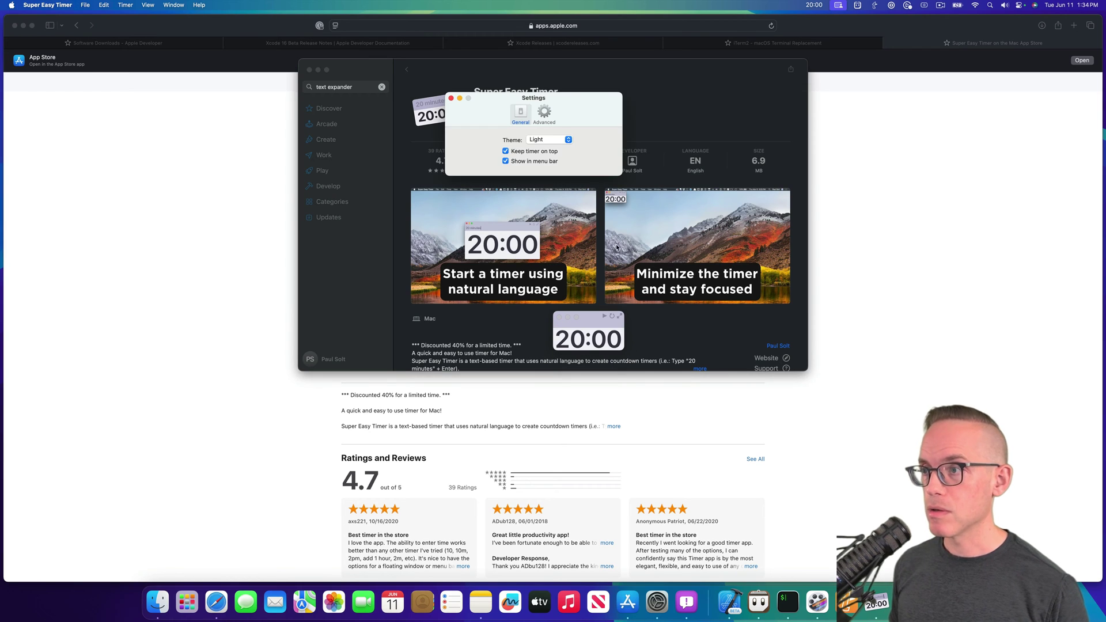
click(559, 143)
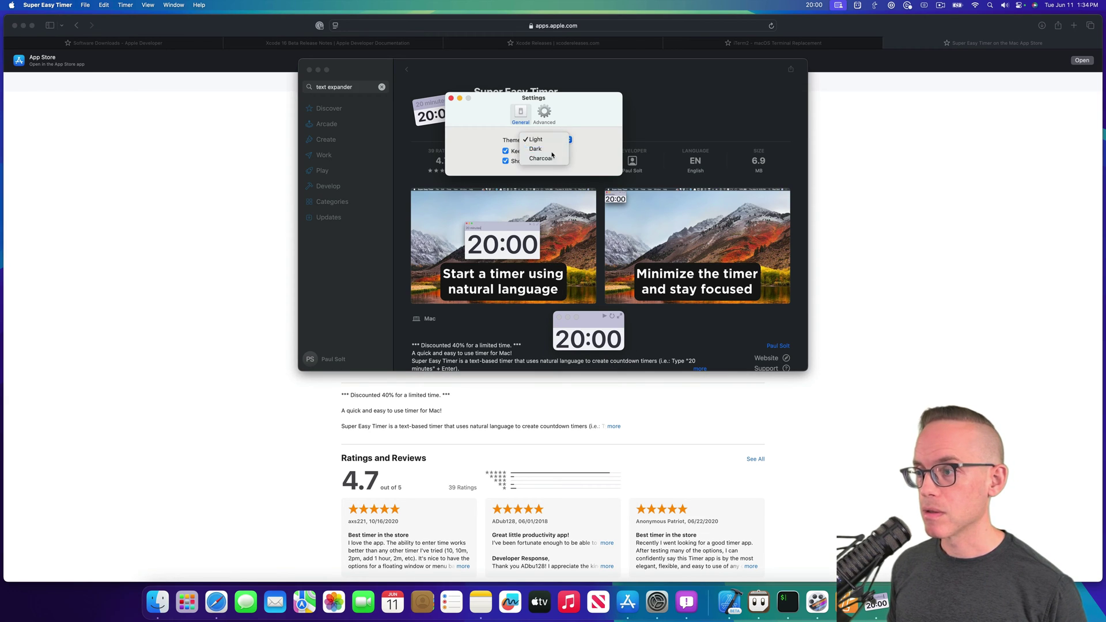
click(542, 150)
drag(591, 347, 41, 121)
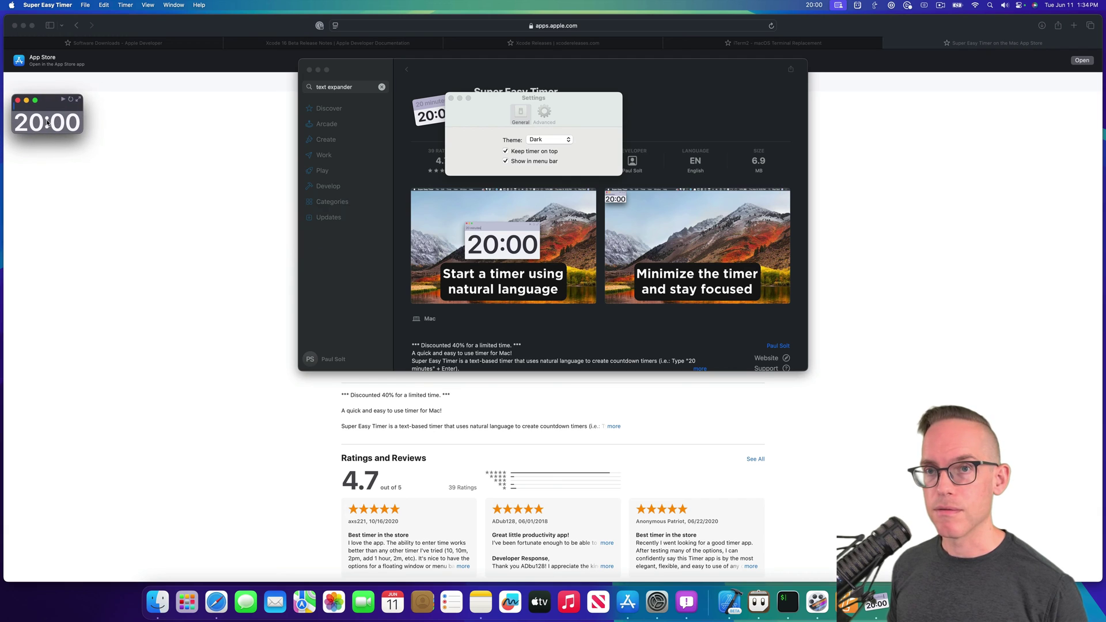
click(451, 98)
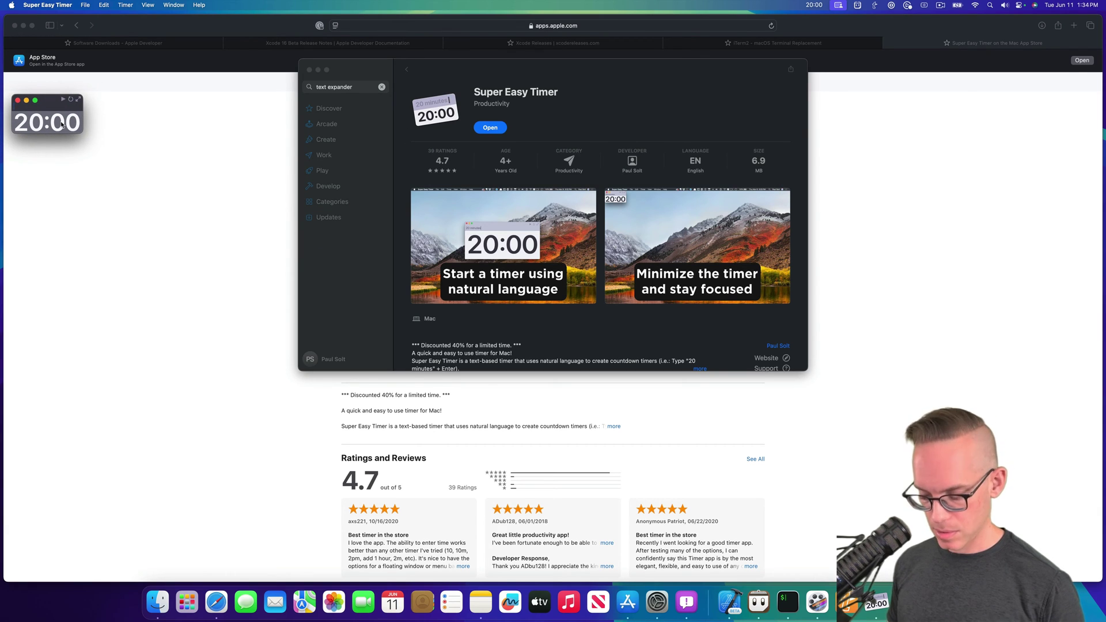
Step: Quit the App Store and switch Safari to the iTerm2 website tab
click(302, 188)
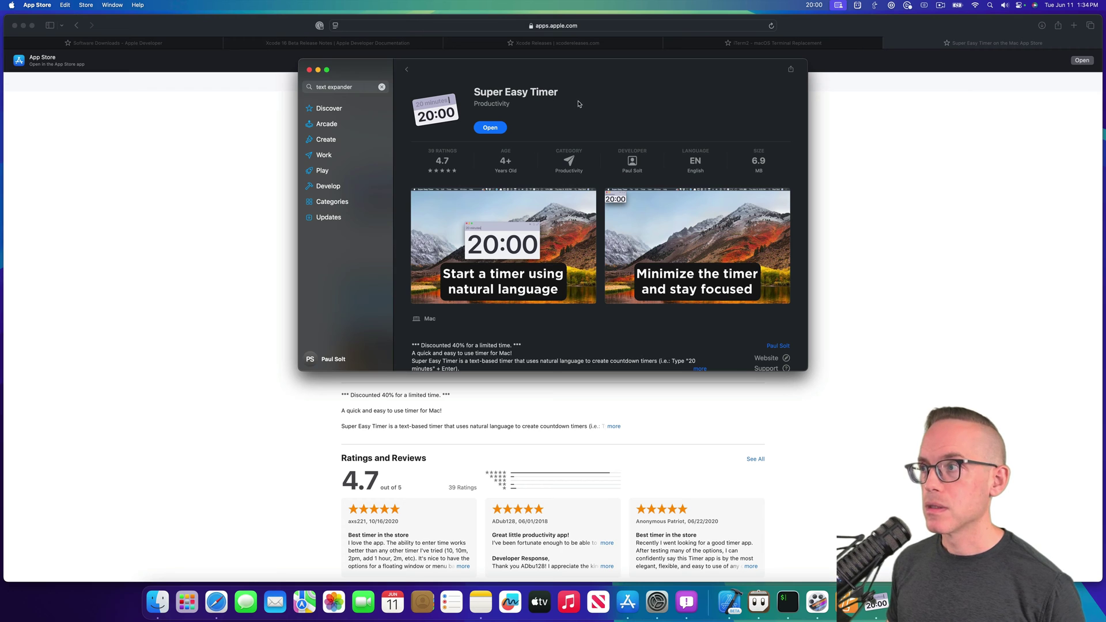
key(super+q)
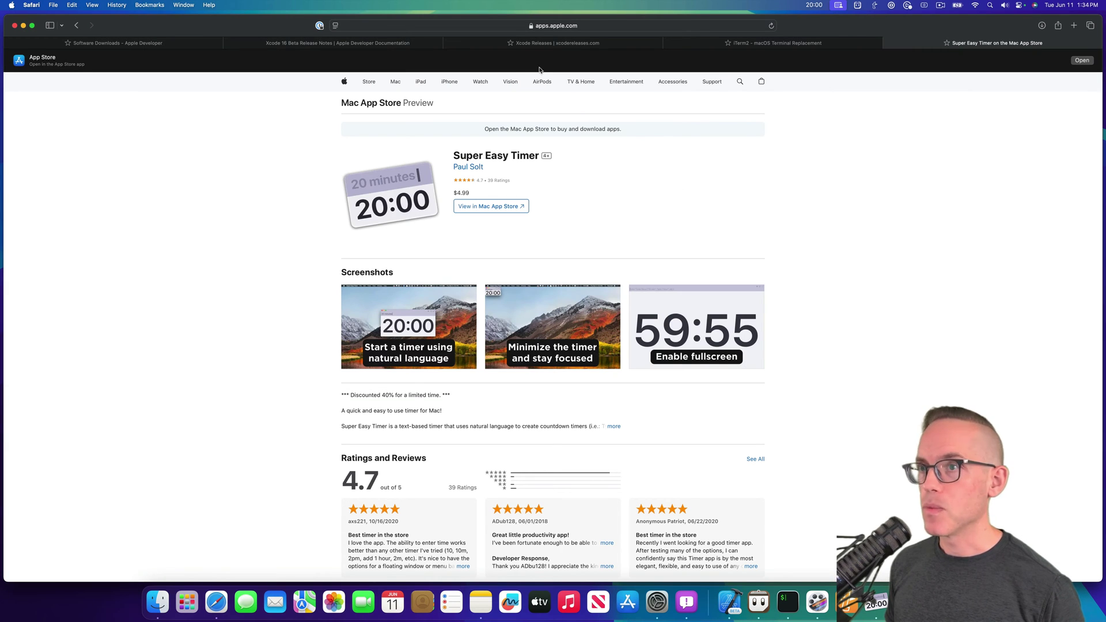
click(735, 46)
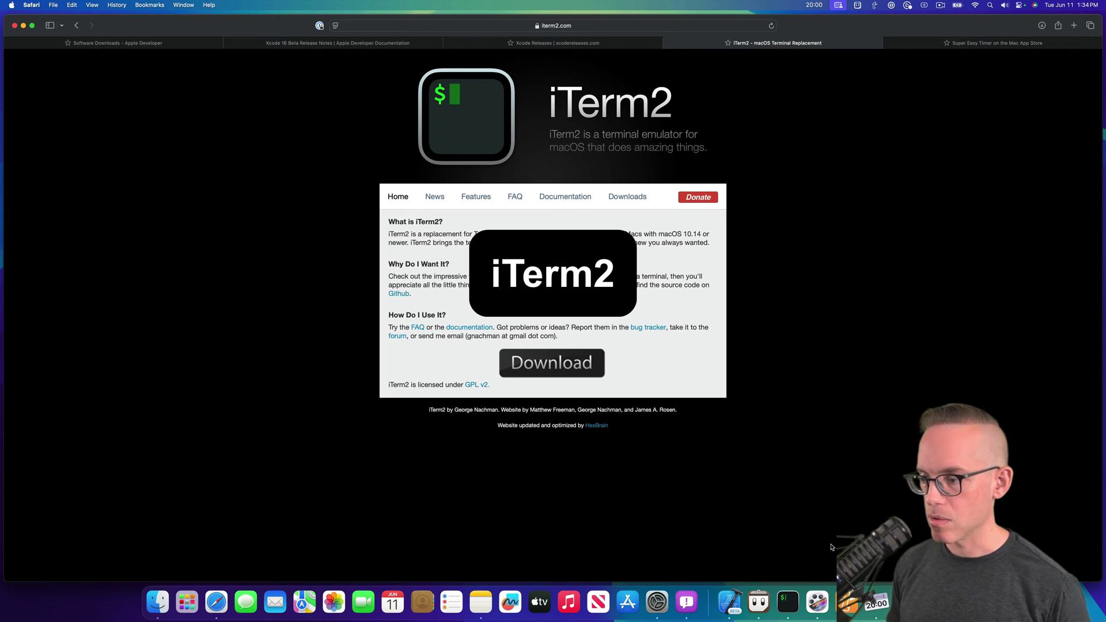
key(super+space)
text(iterm)
key(Return)
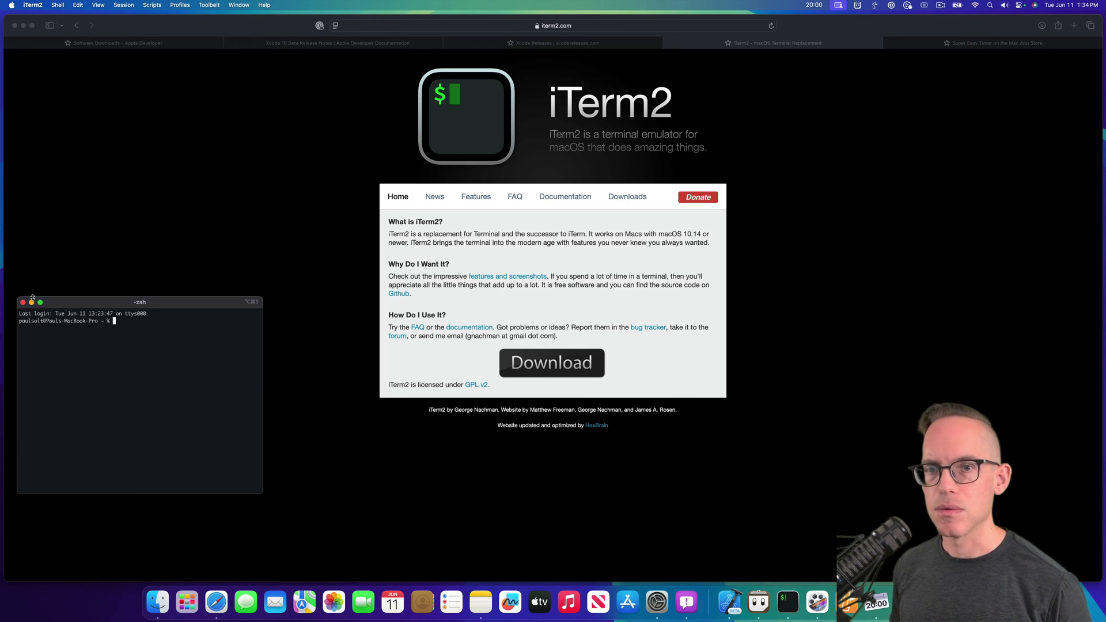
key(super+q)
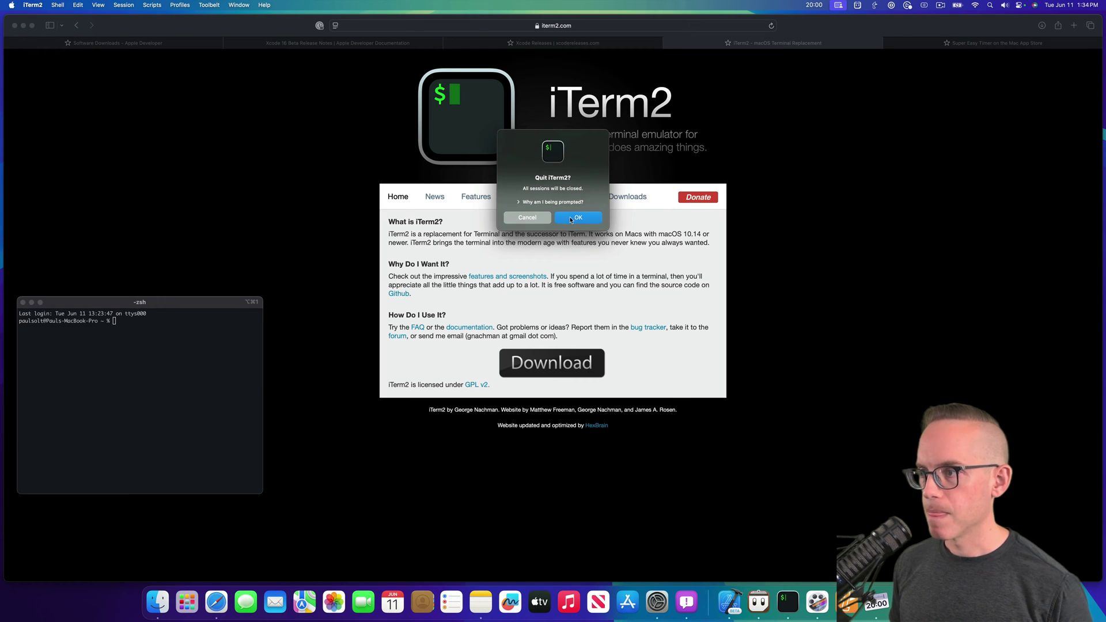
click(577, 218)
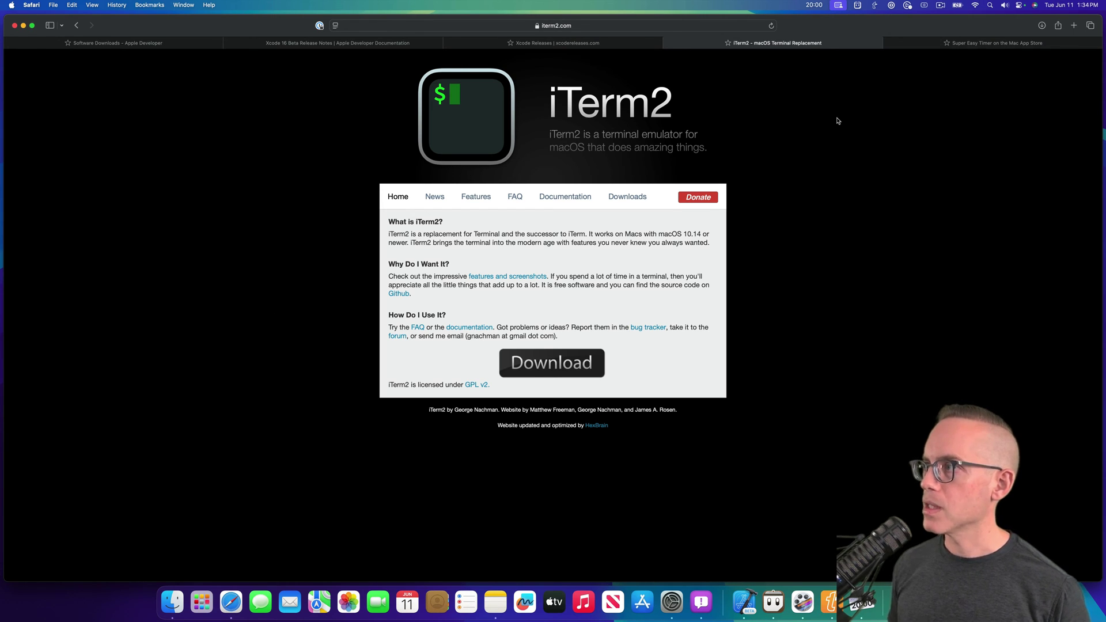
Step: Launch Pastebot, then select the 'Why Do I Want It?' and 'How Do I Use It?' headings
key(shift+super+c)
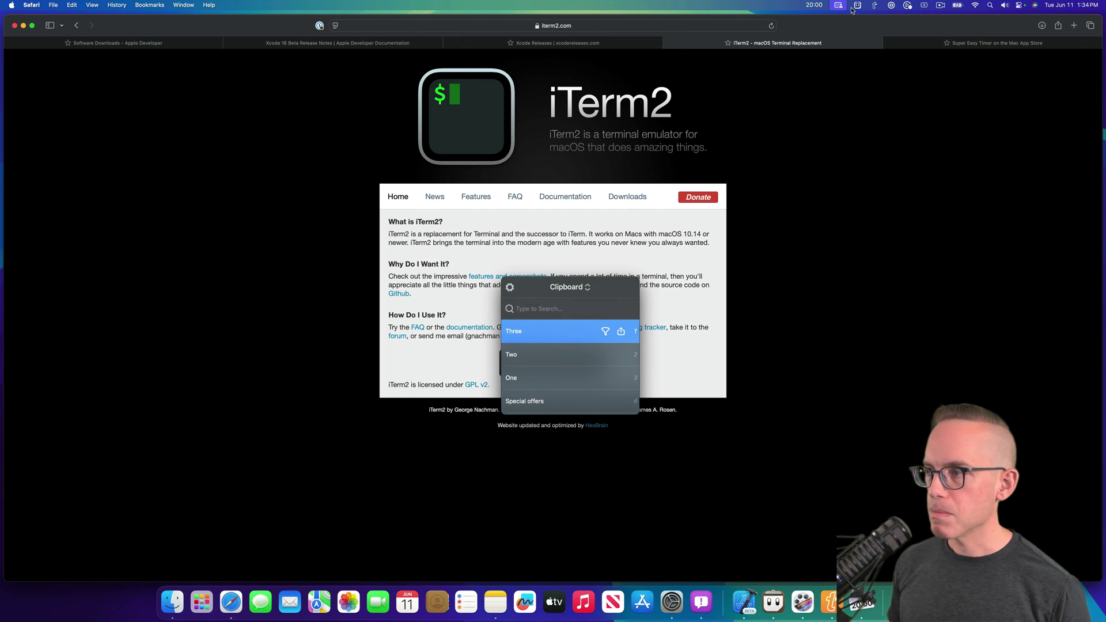
key(super+space)
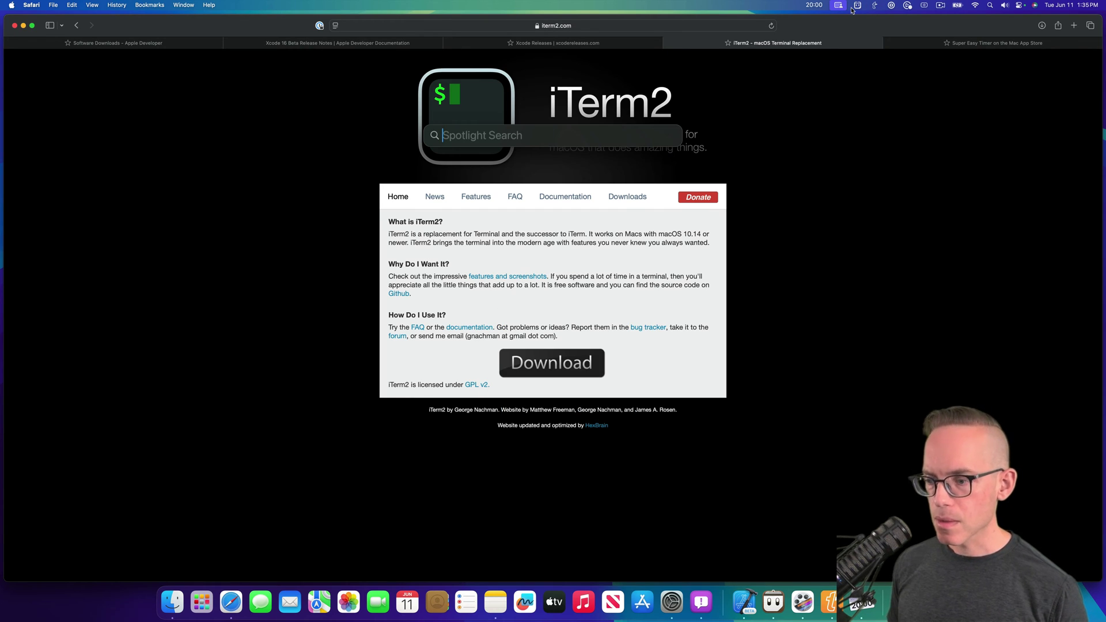
text(past)
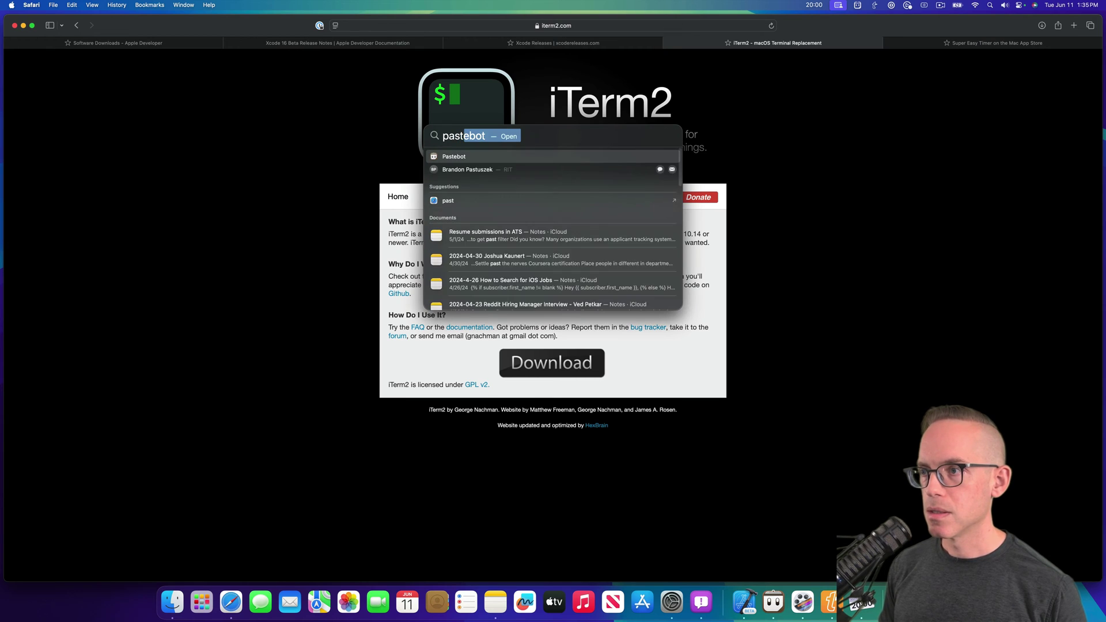
key(Return)
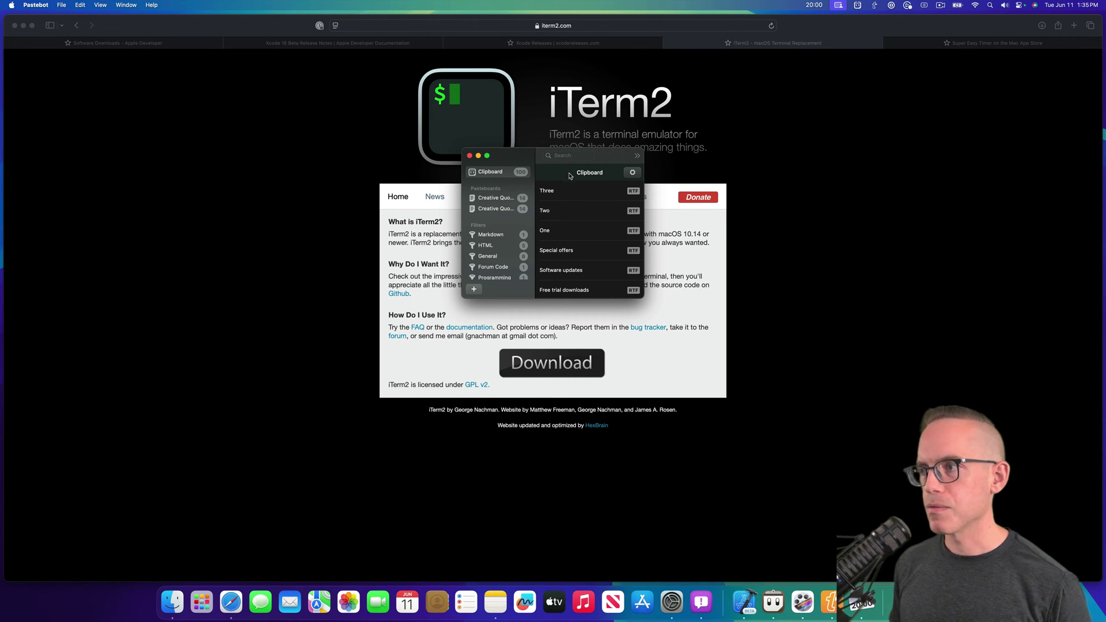
click(308, 159)
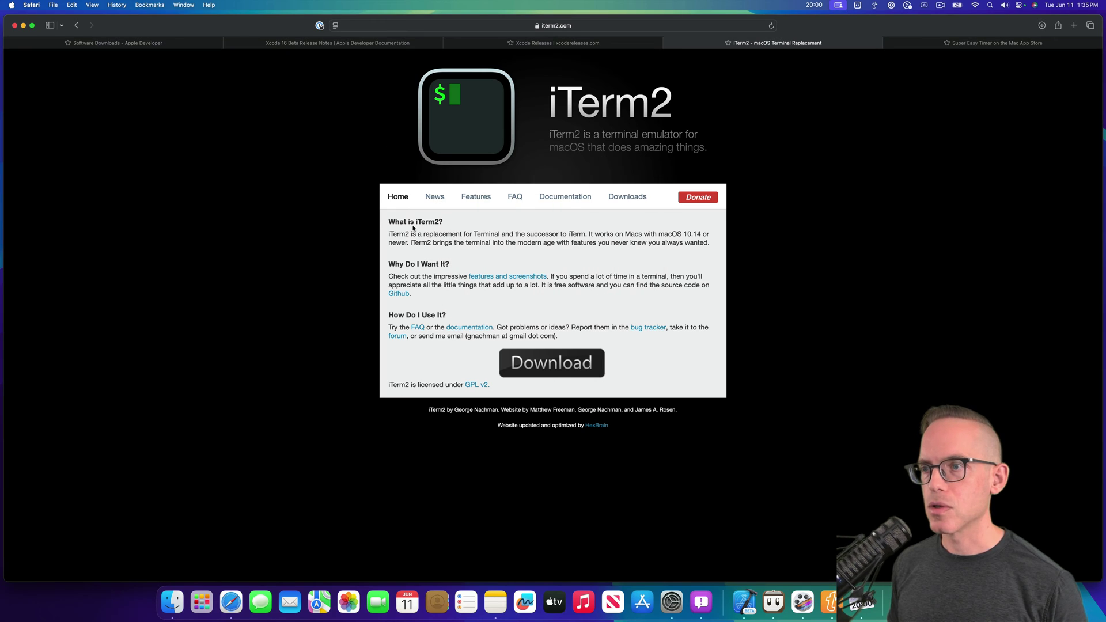
triple_click(415, 264)
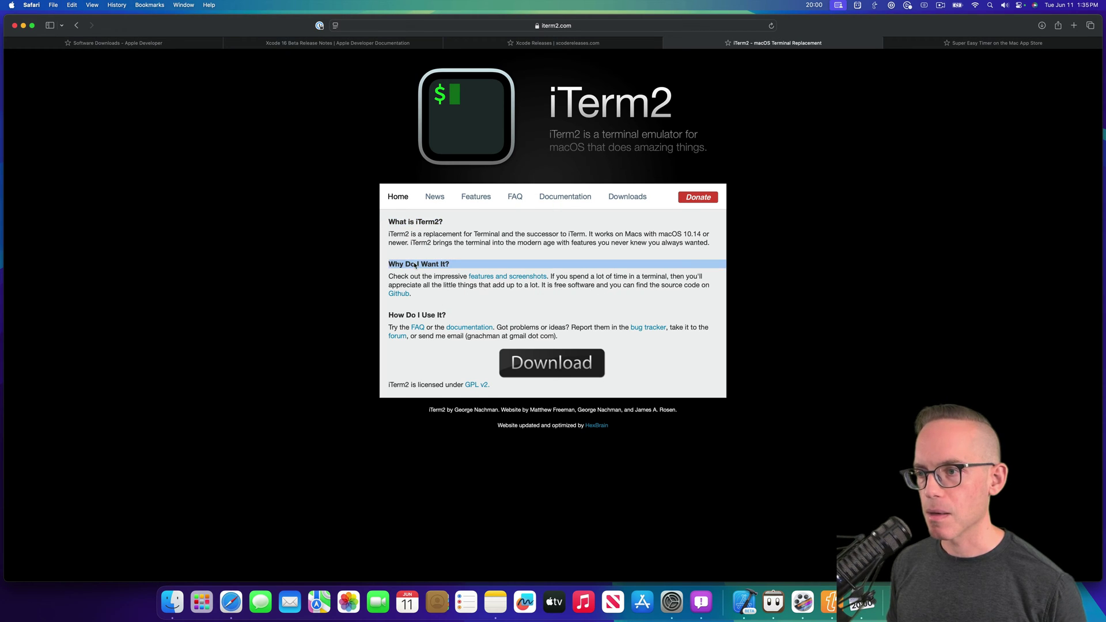
triple_click(415, 316)
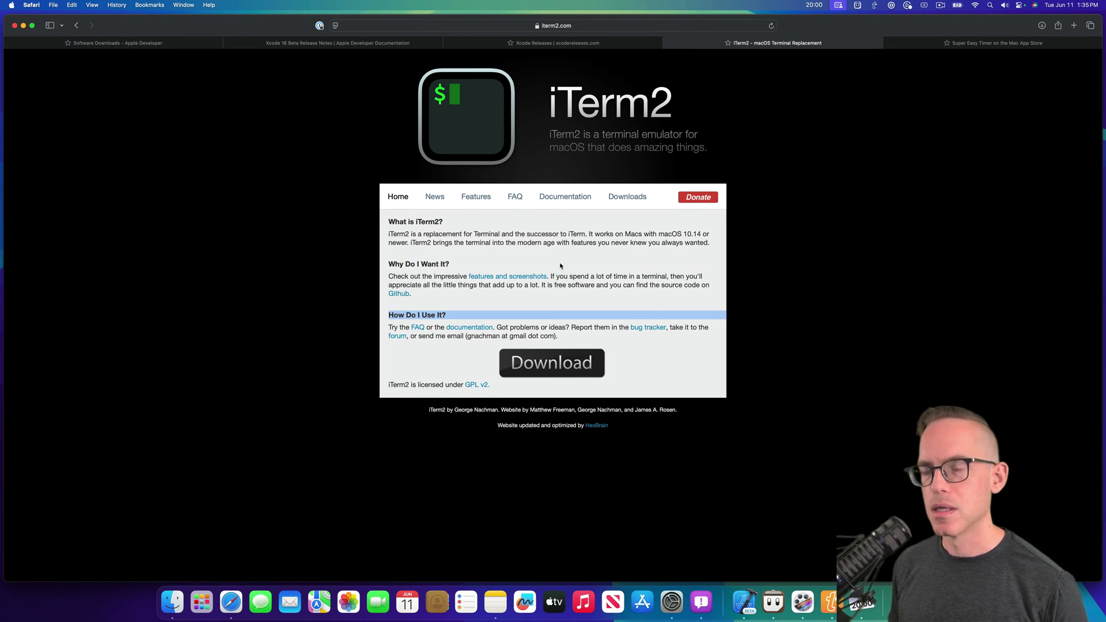
Step: Paste 'Why Do I Want It?' from Pastebot history into the address bar, search, and close that tab
click(547, 25)
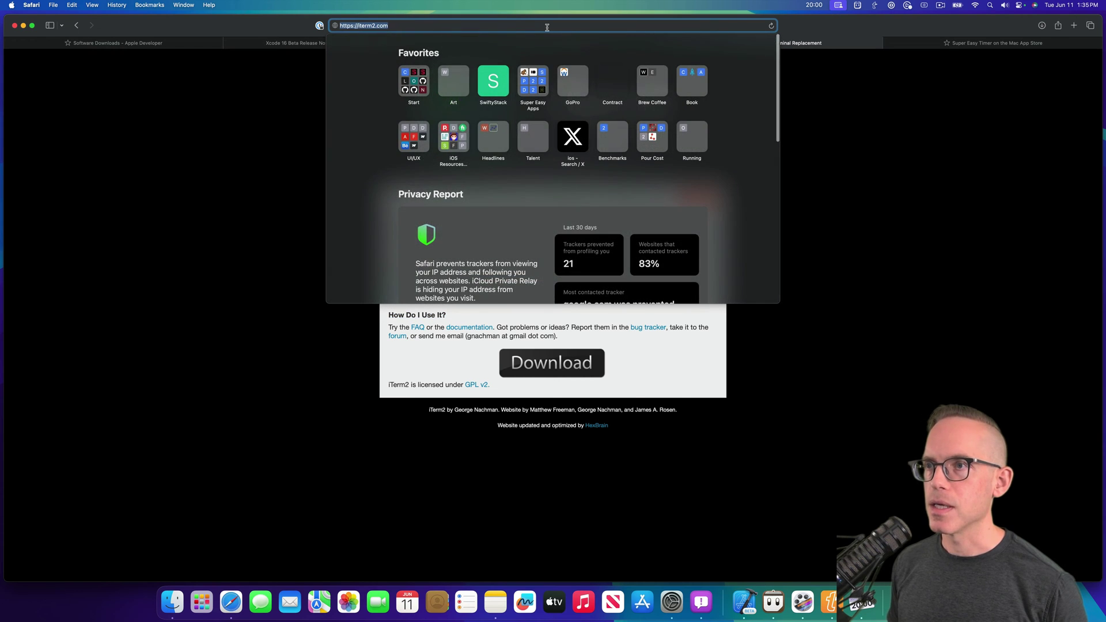
key(super+shift+v)
key(Down)
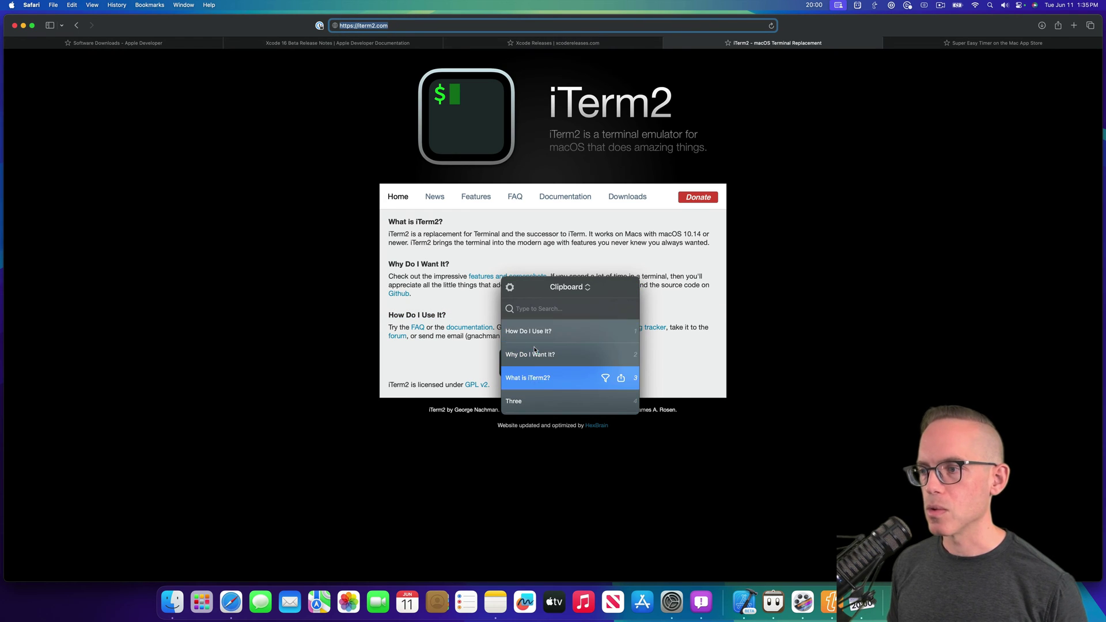
key(Up)
key(Return)
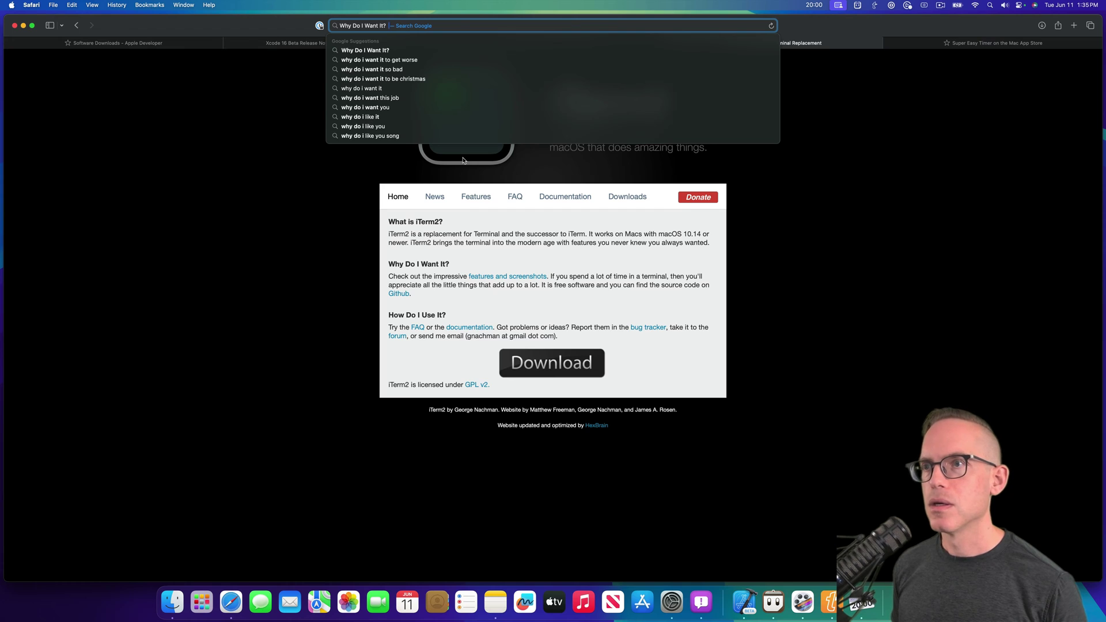
key(Return)
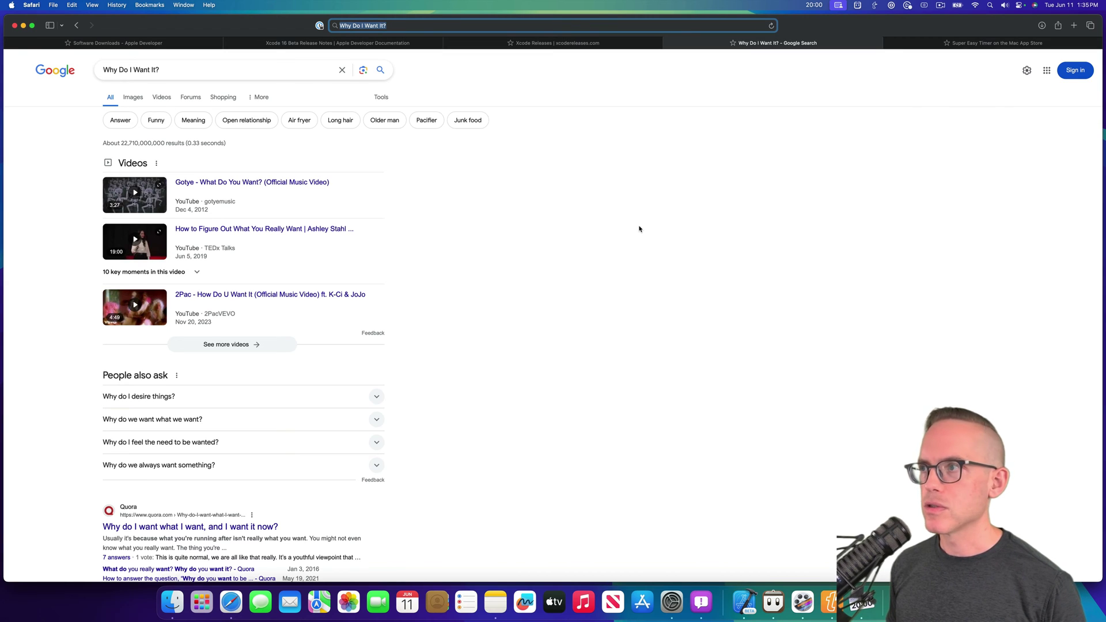
key(super+w)
key(super+w)
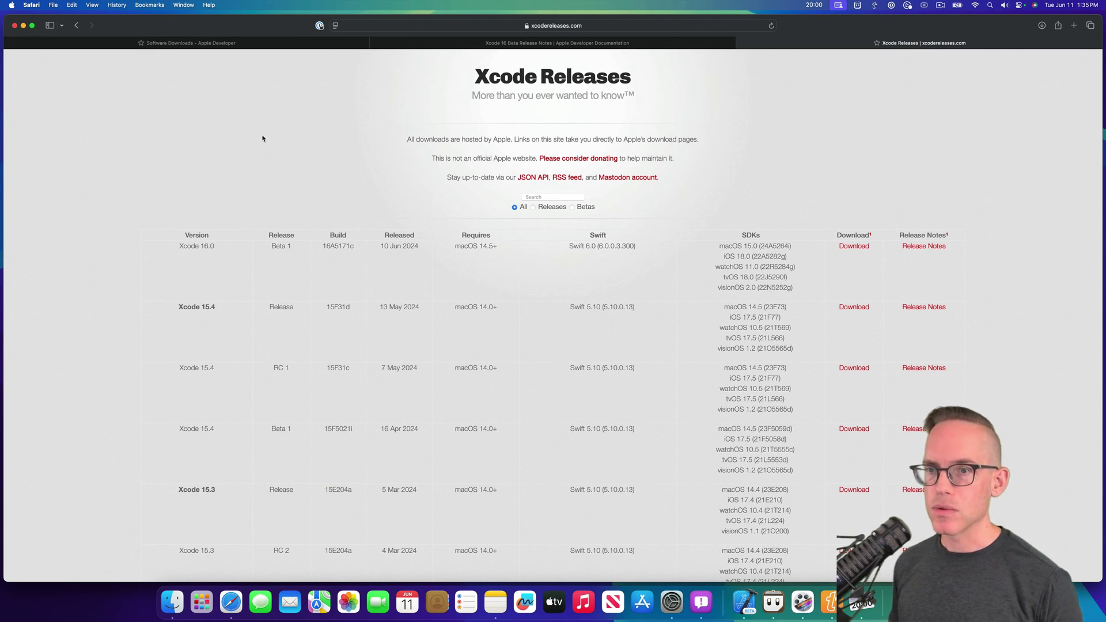
Step: Select the Xcode 16.0 Beta 1 entry and check Safari's recent downloads
triple_click(283, 246)
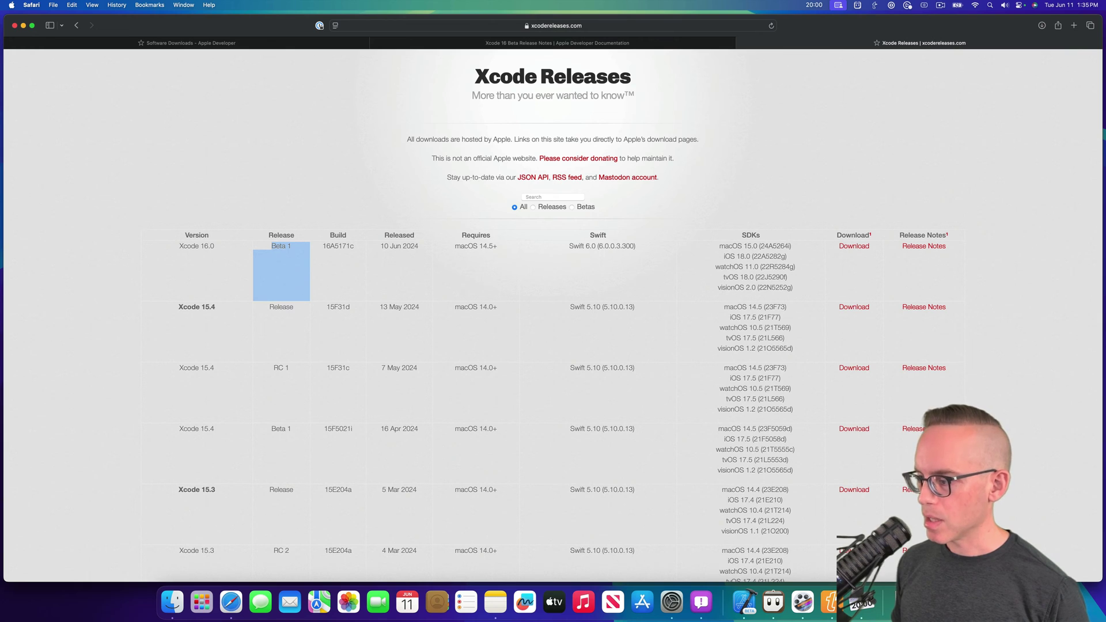
click(910, 602)
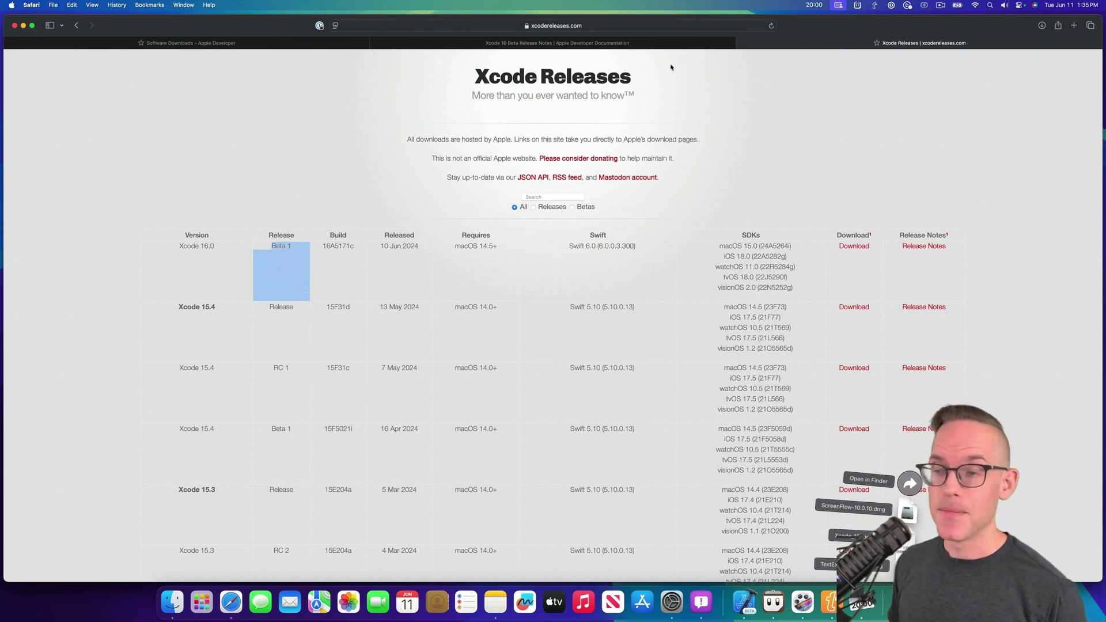
click(777, 117)
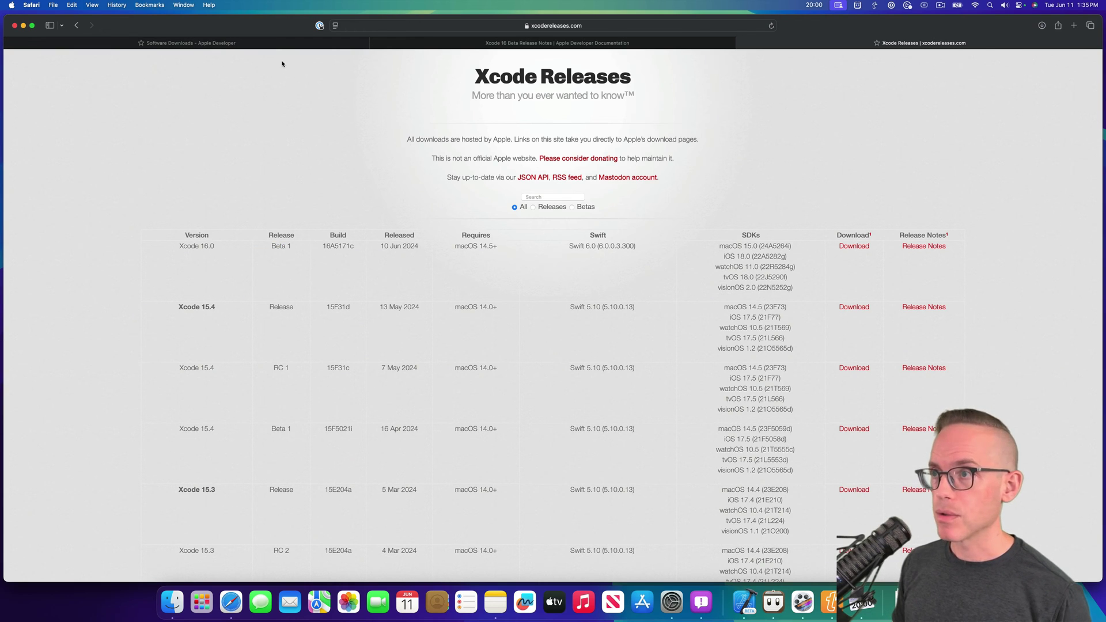
click(269, 48)
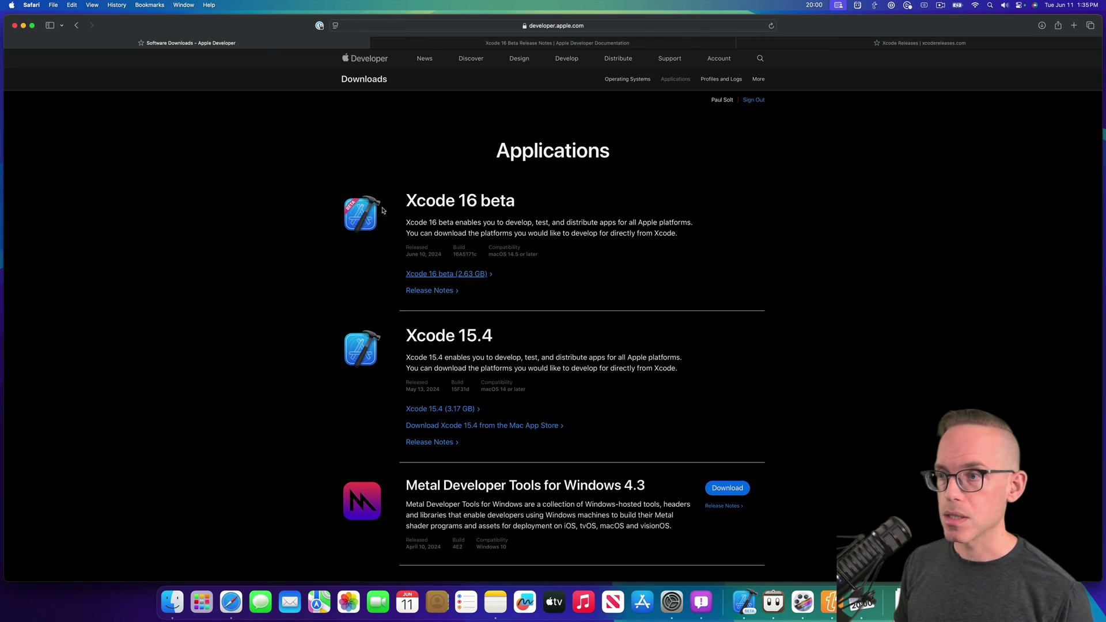
Step: In the Xcode 16 Beta Release Notes, select the predictive code completion requirements sentence
click(548, 46)
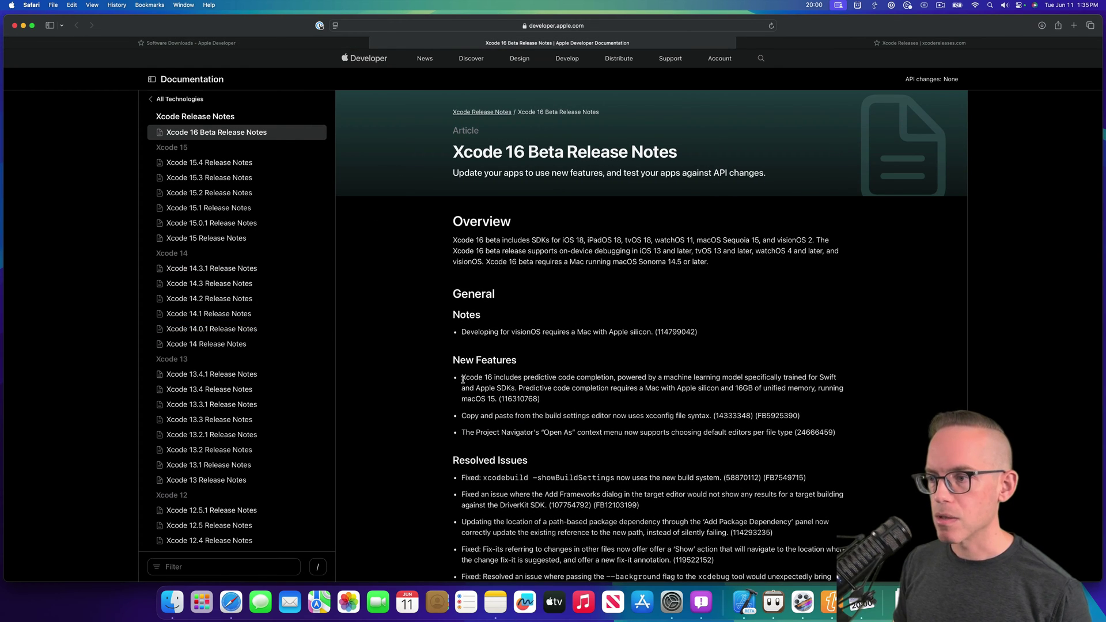
triple_click(463, 380)
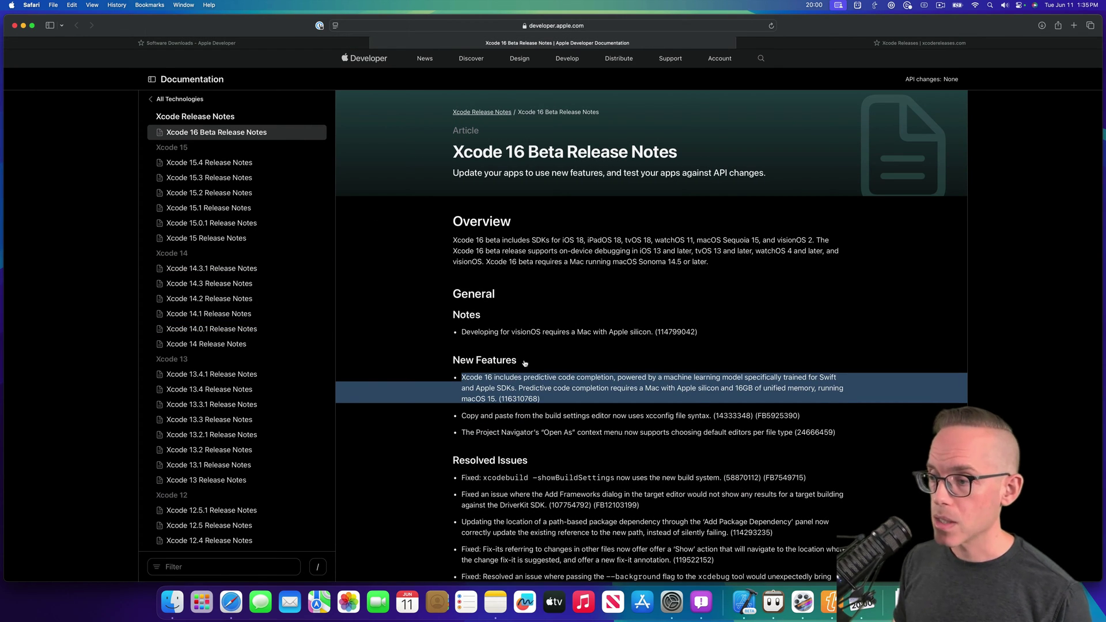
mouse_move(540, 388)
mouse_down()
mouse_move(547, 411)
mouse_move(536, 414)
mouse_move(536, 396)
mouse_up()
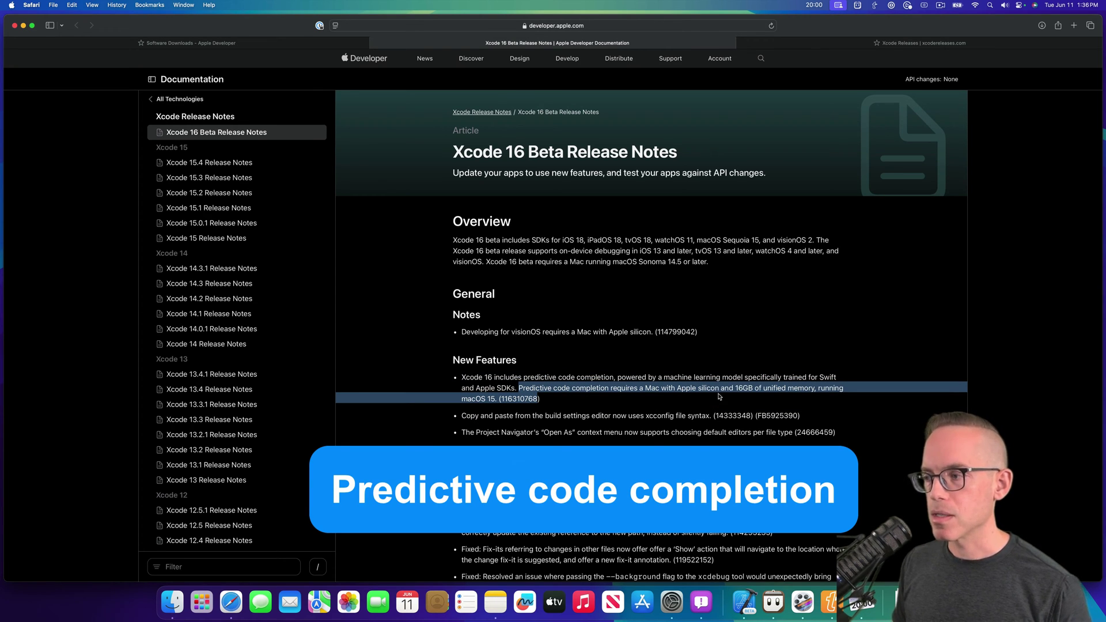
click(10, 5)
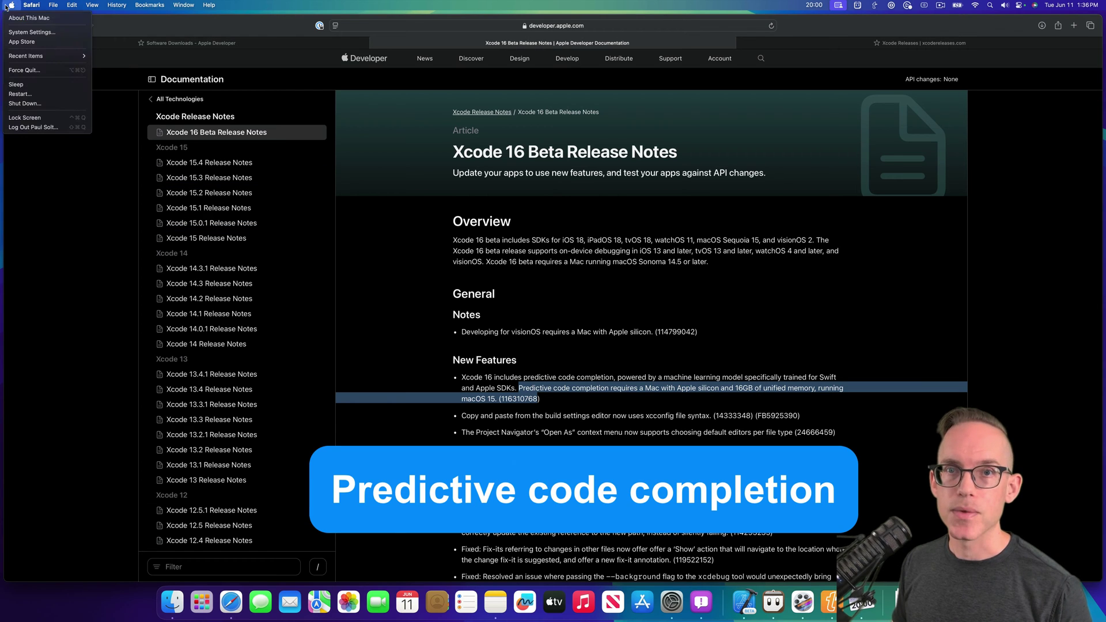
Step: Open About This Mac and select the 64 GB memory and Apple M3 Max chip values
click(34, 19)
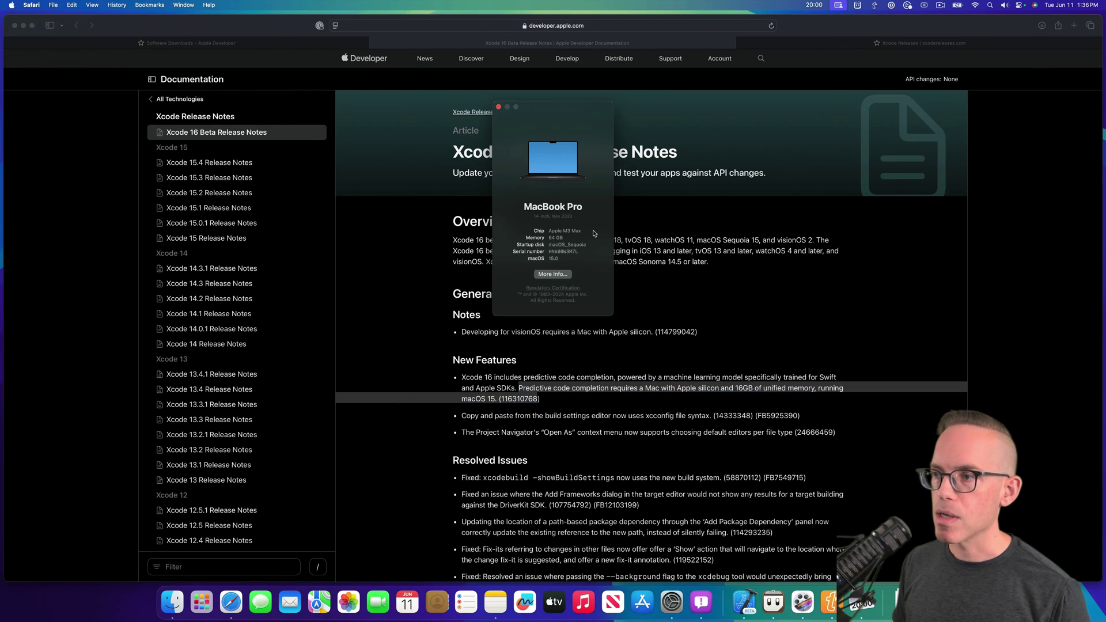
triple_click(557, 238)
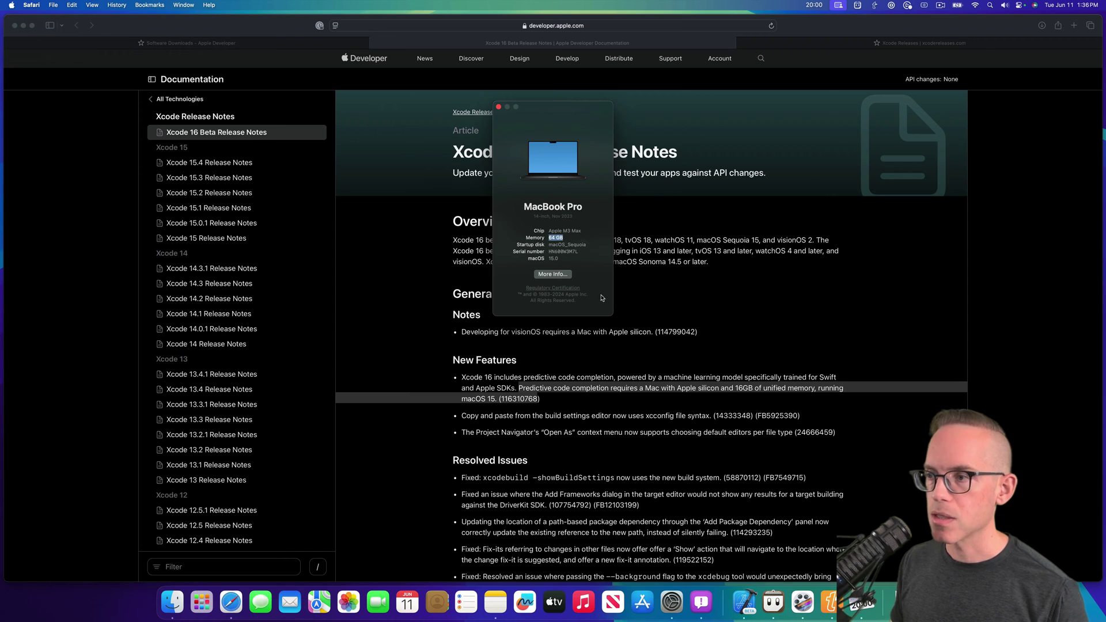
click(565, 229)
triple_click(565, 229)
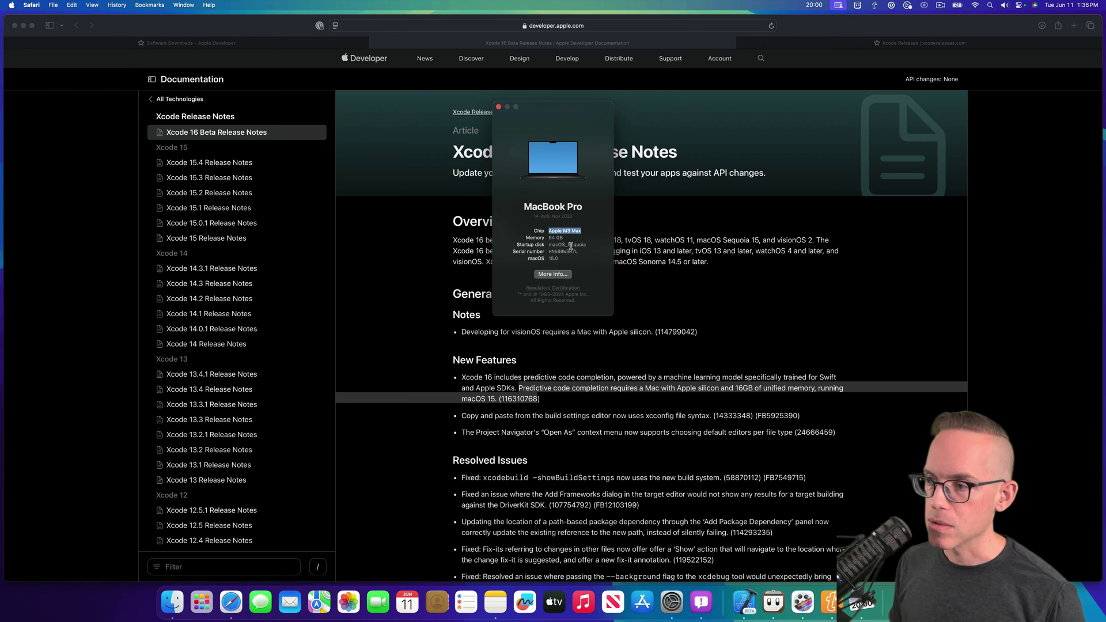
Step: Reveal the macOS build and select the full version 15.0 Beta (24A5264n)
click(556, 258)
double_click(555, 259)
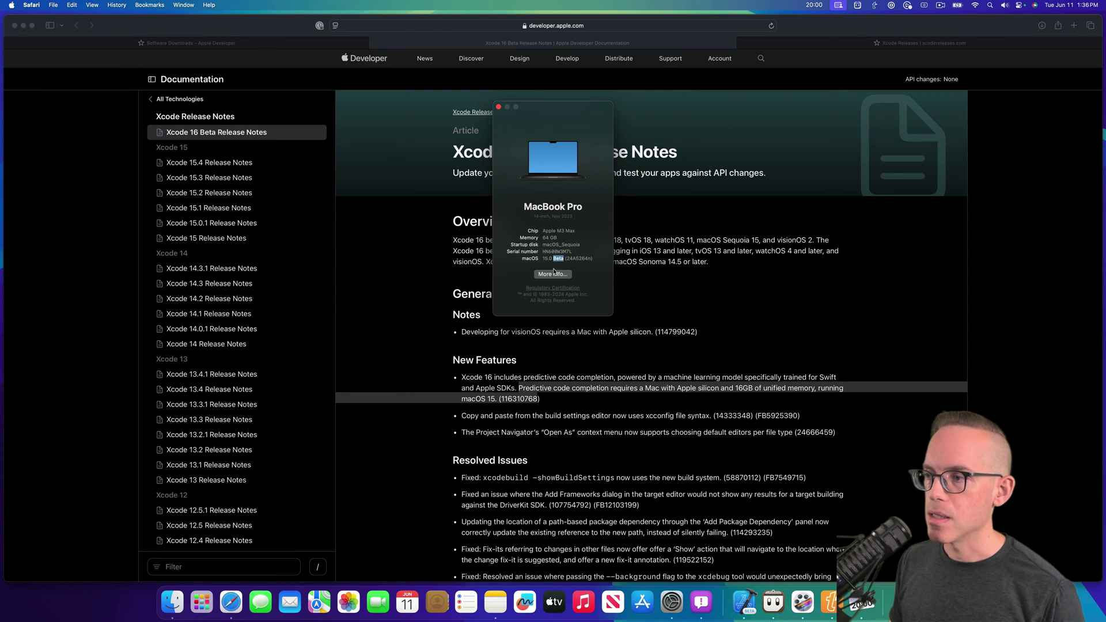
triple_click(555, 259)
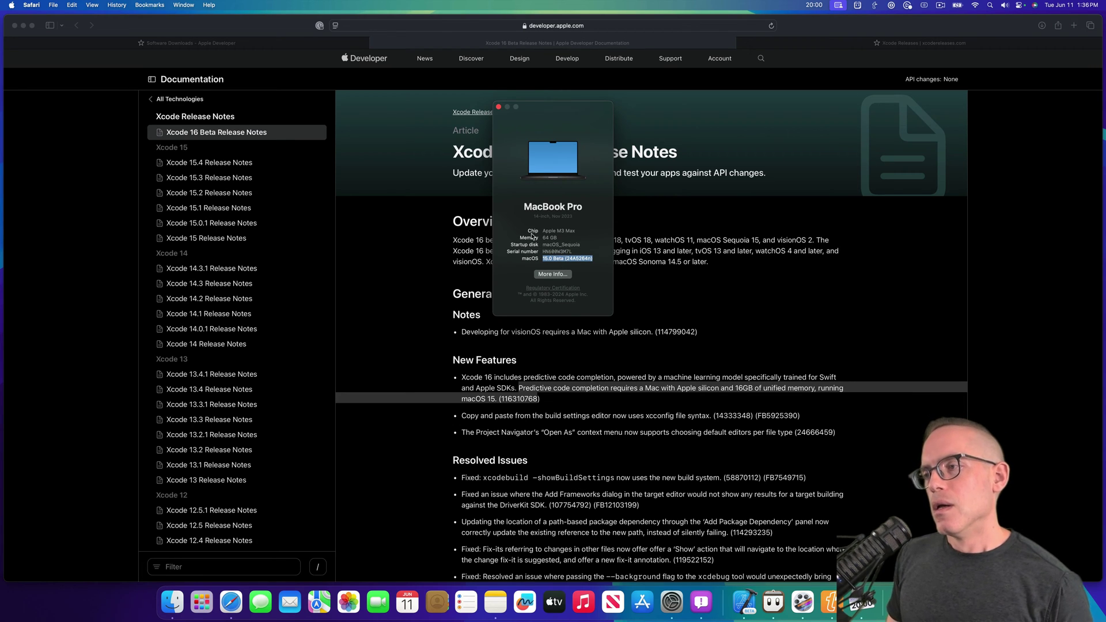
click(539, 208)
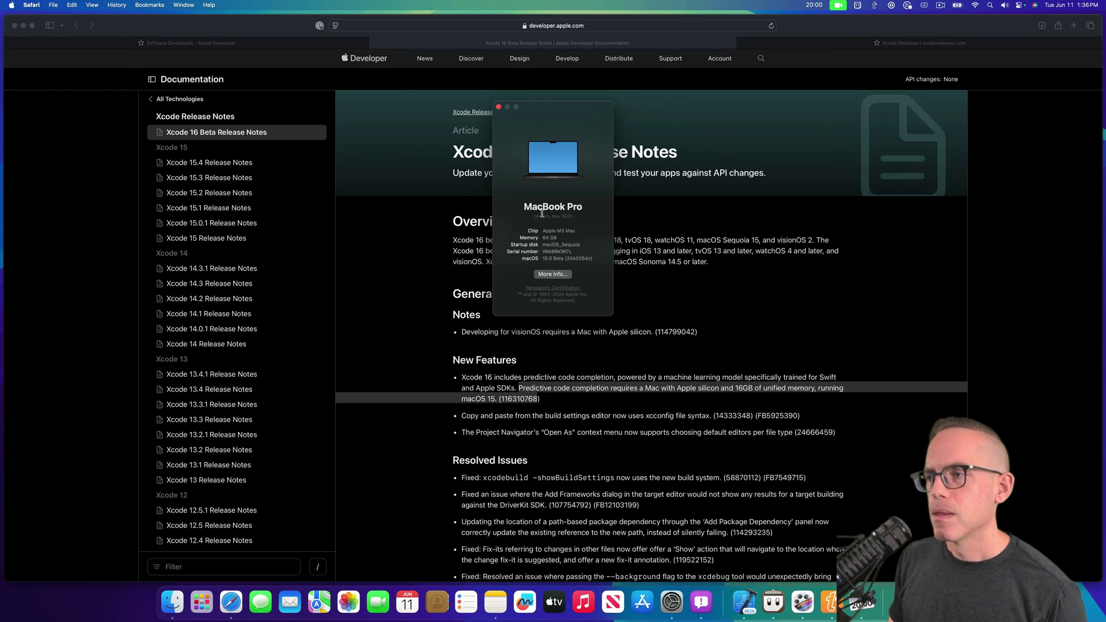
click(555, 258)
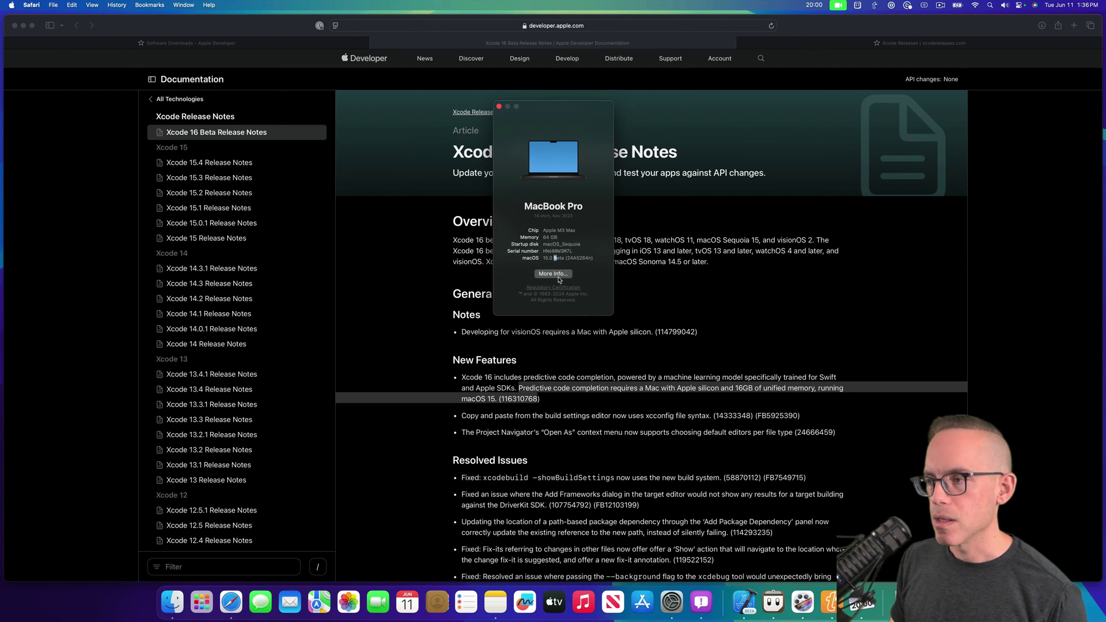
triple_click(551, 257)
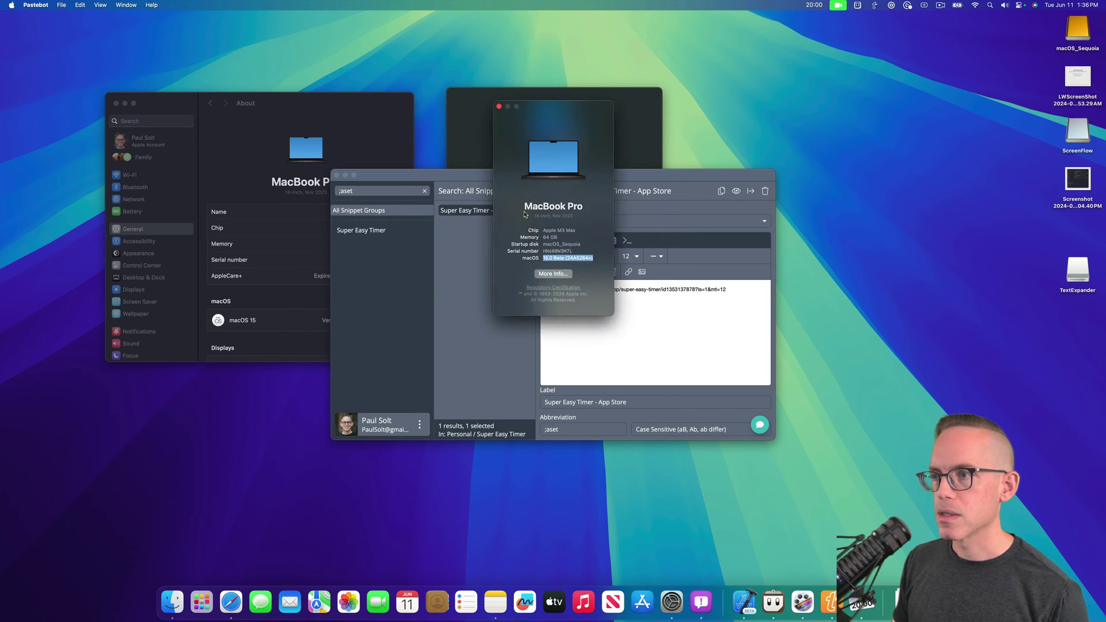
Step: Quit System Settings and tick visionOS 2.0 and iOS 18.0 platform support
click(392, 133)
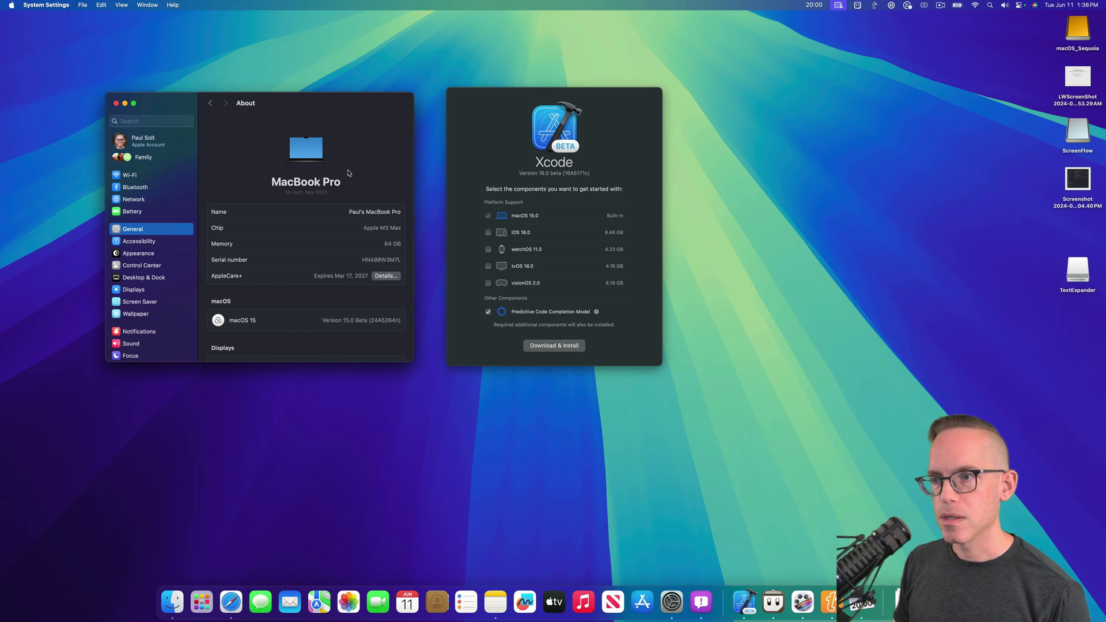
key(super+q)
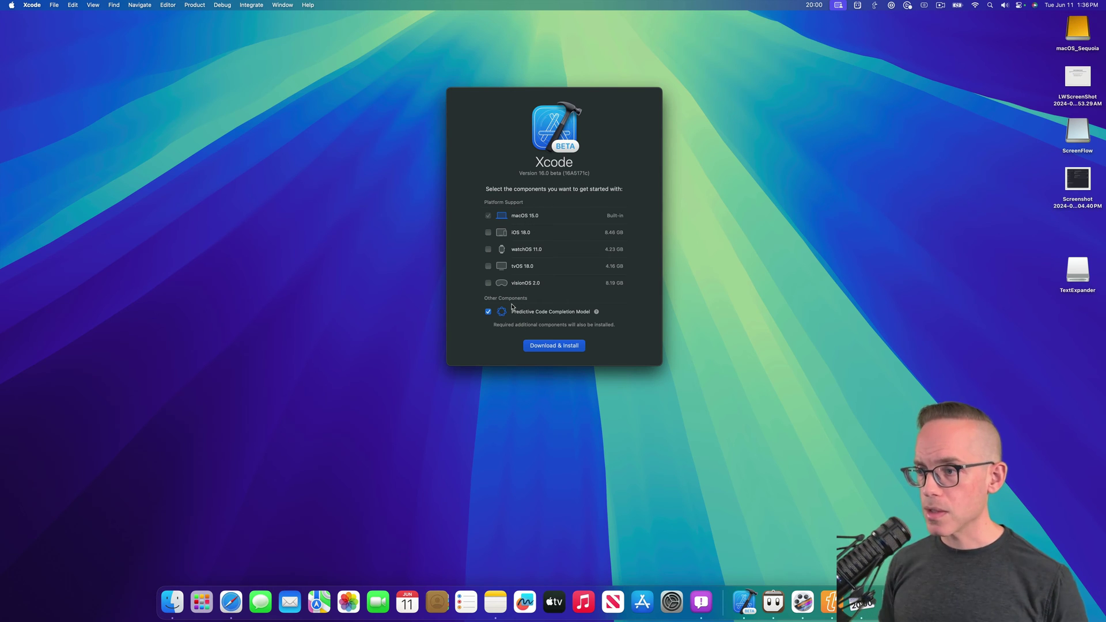
click(488, 284)
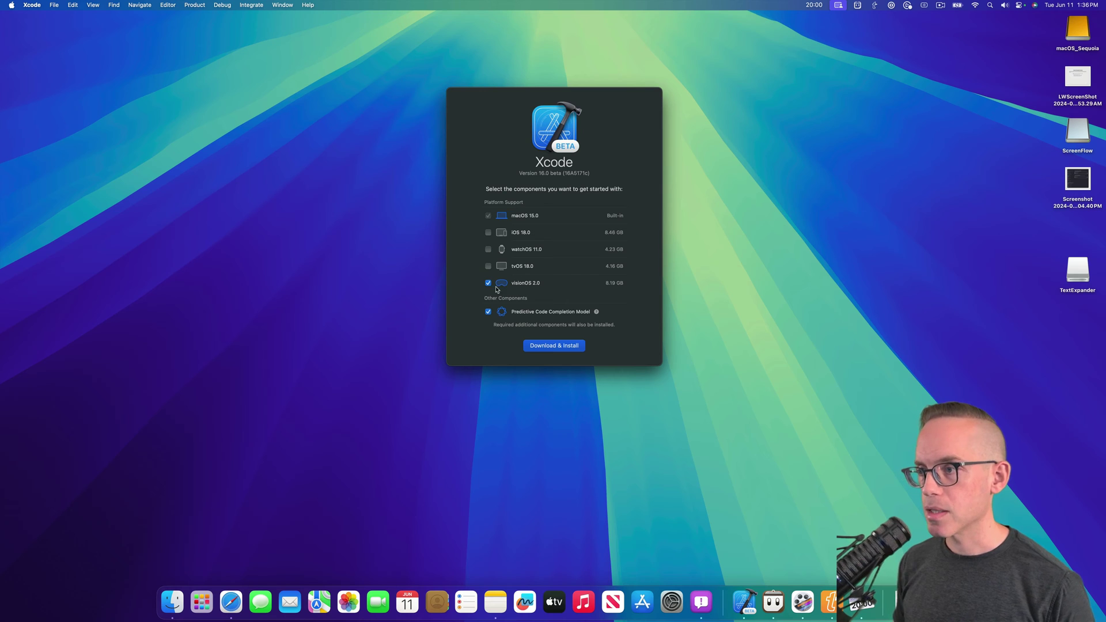
click(488, 233)
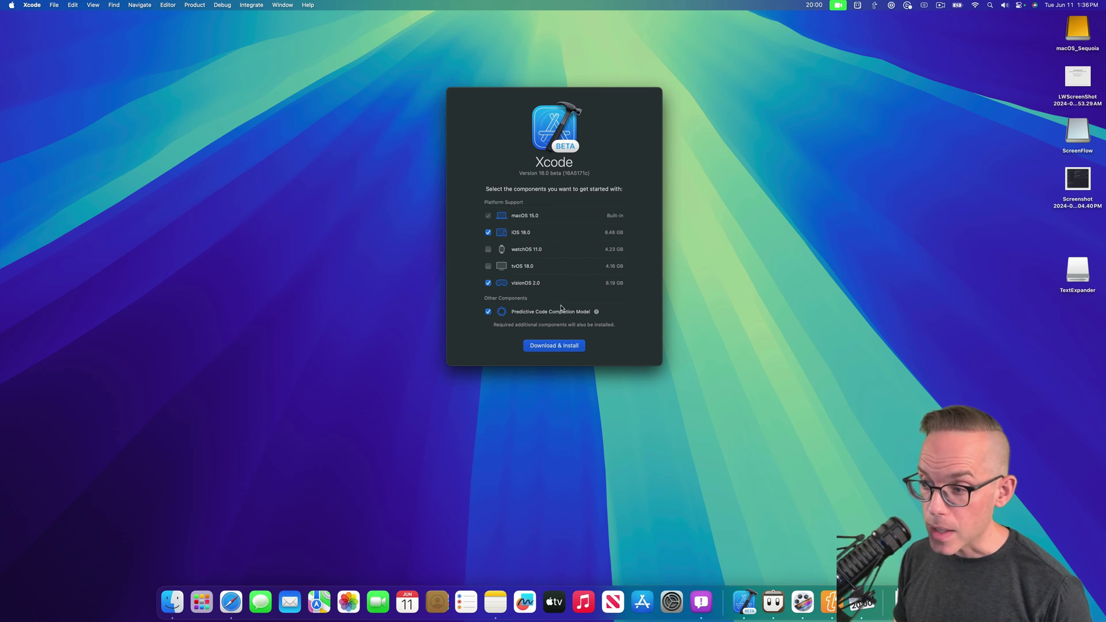
Step: Take a window screenshot of the Xcode component chooser
mouse_move(597, 314)
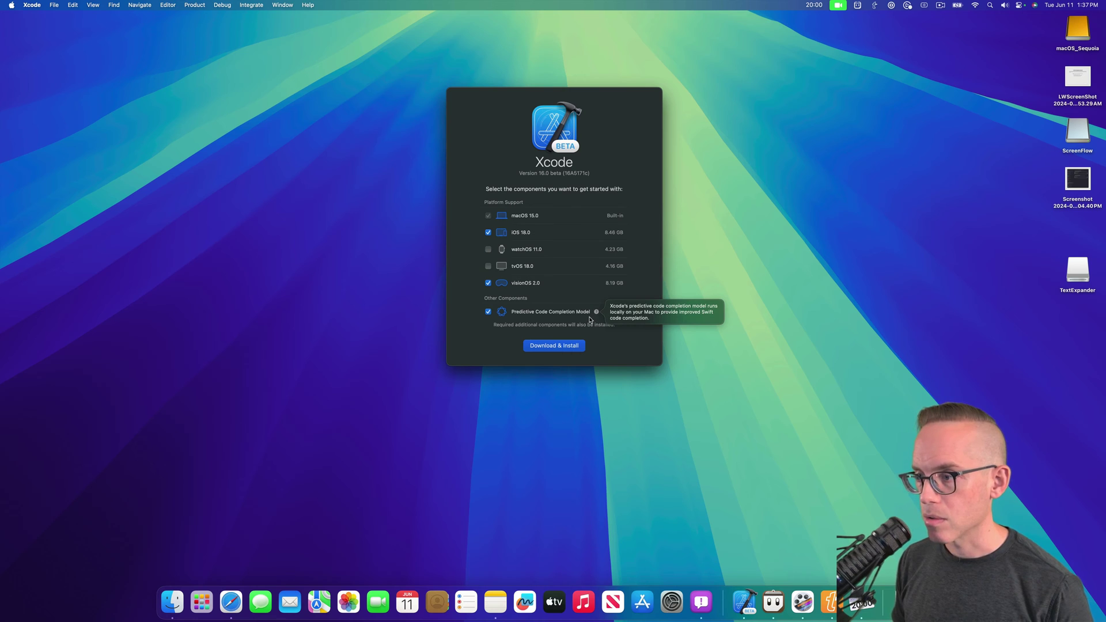
key(super+shift+4)
key(space)
click(616, 317)
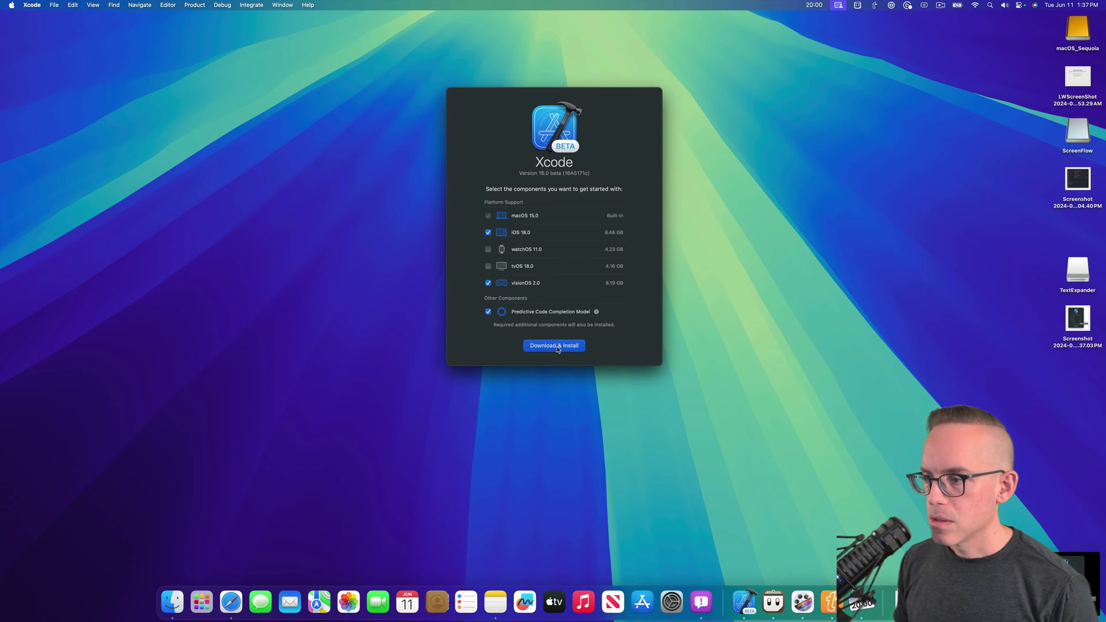
Step: Start the component install, retry after the alert, authorize with the admin password, then open Finder
click(557, 347)
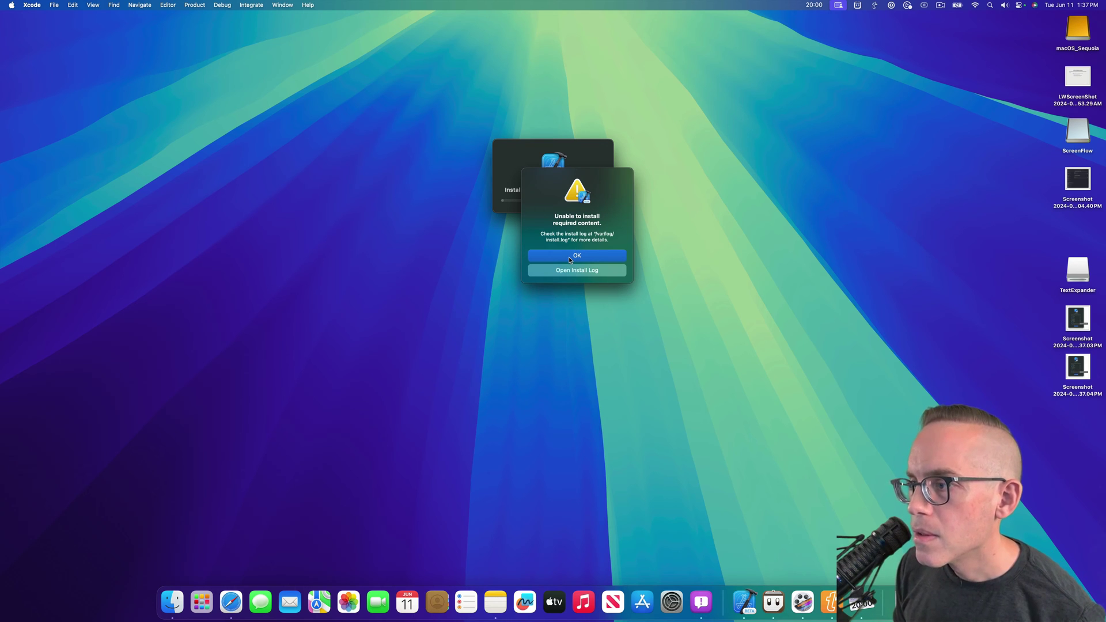
click(570, 260)
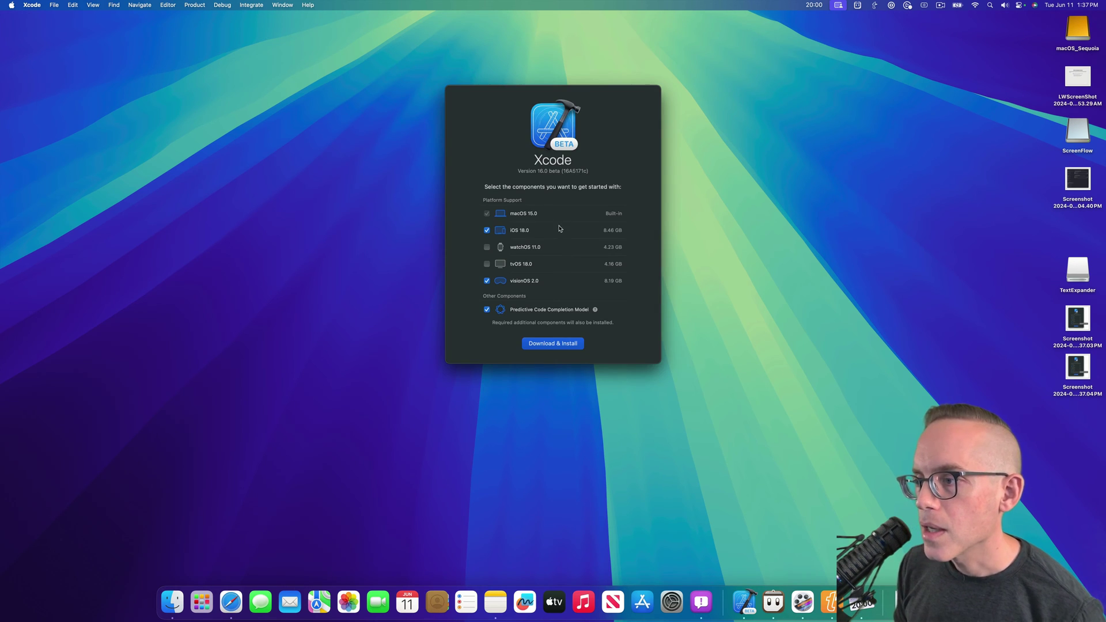
click(551, 344)
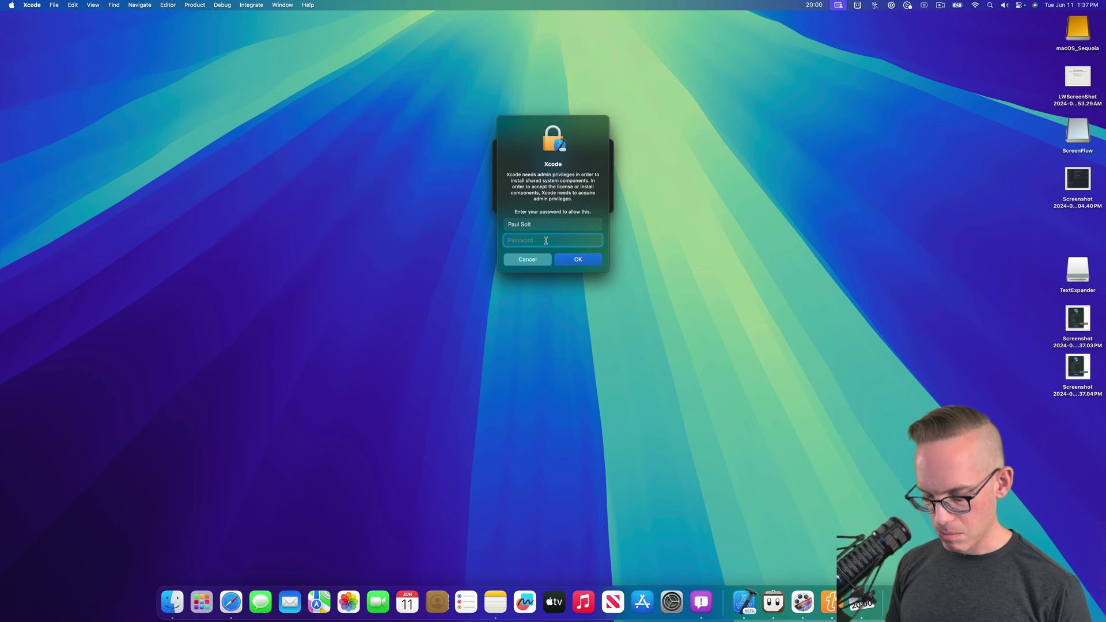
text(•)
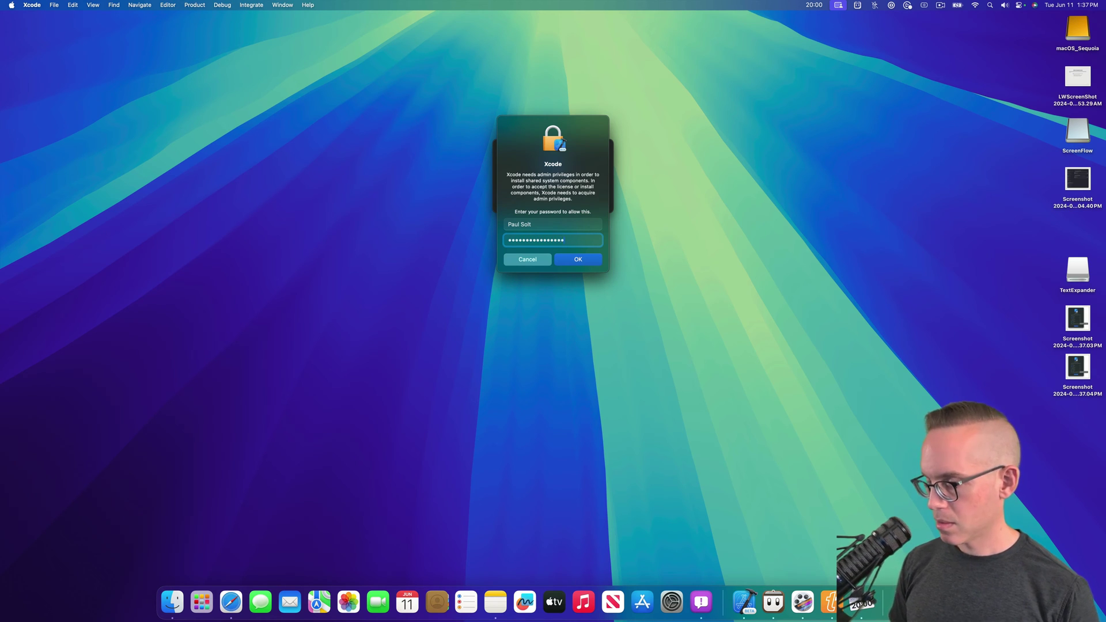
key(Return)
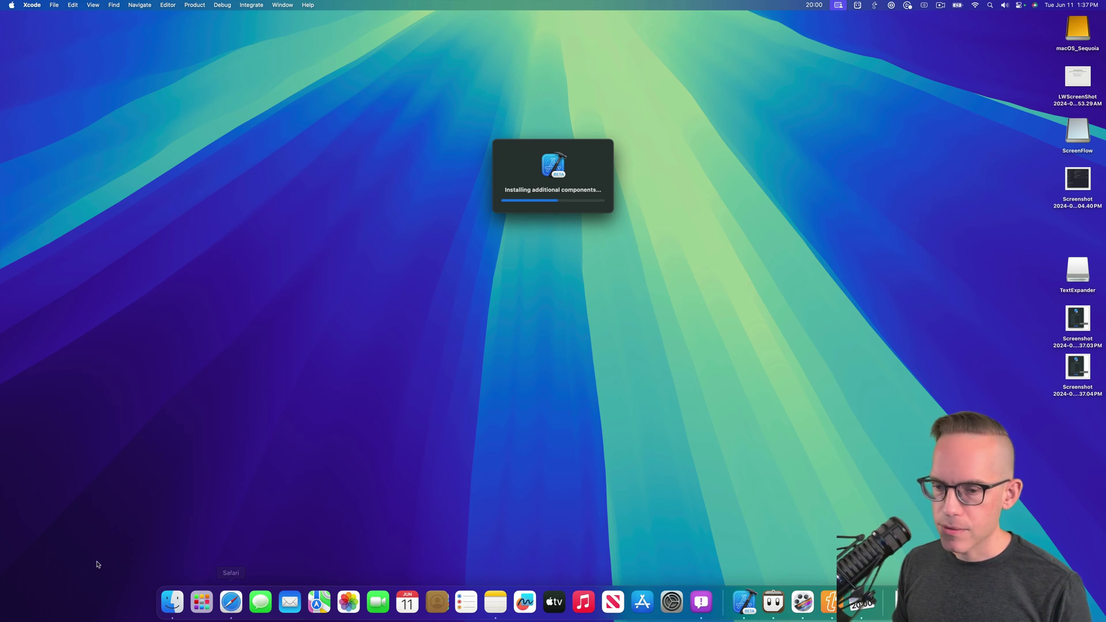
click(172, 602)
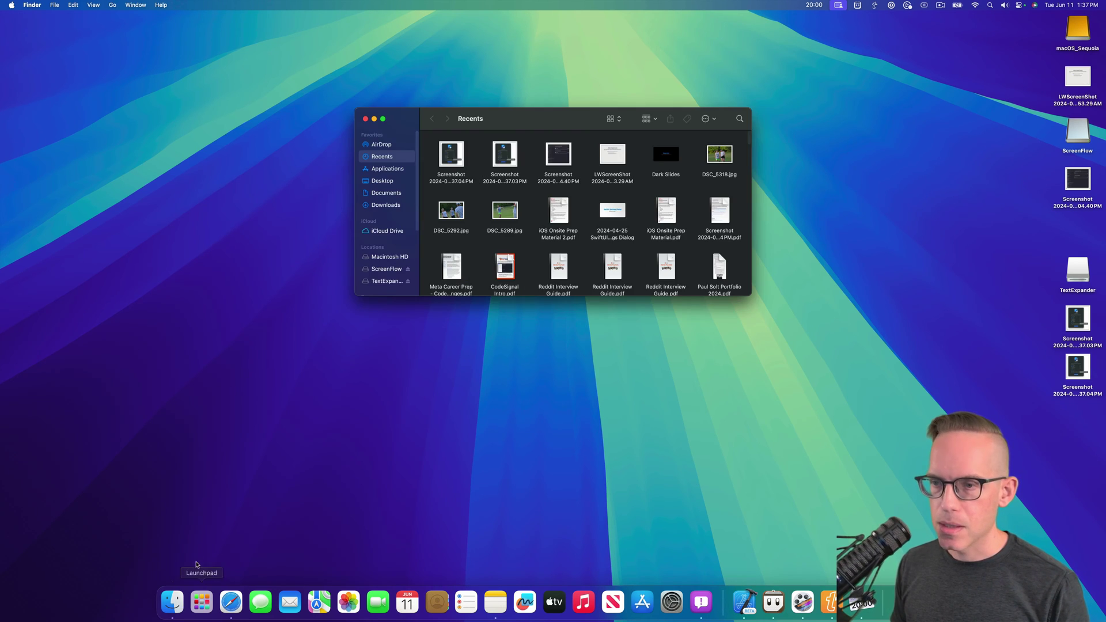
Step: Launch Xcode16-beta1 from the Applications folder, then hide the Finder window
click(380, 170)
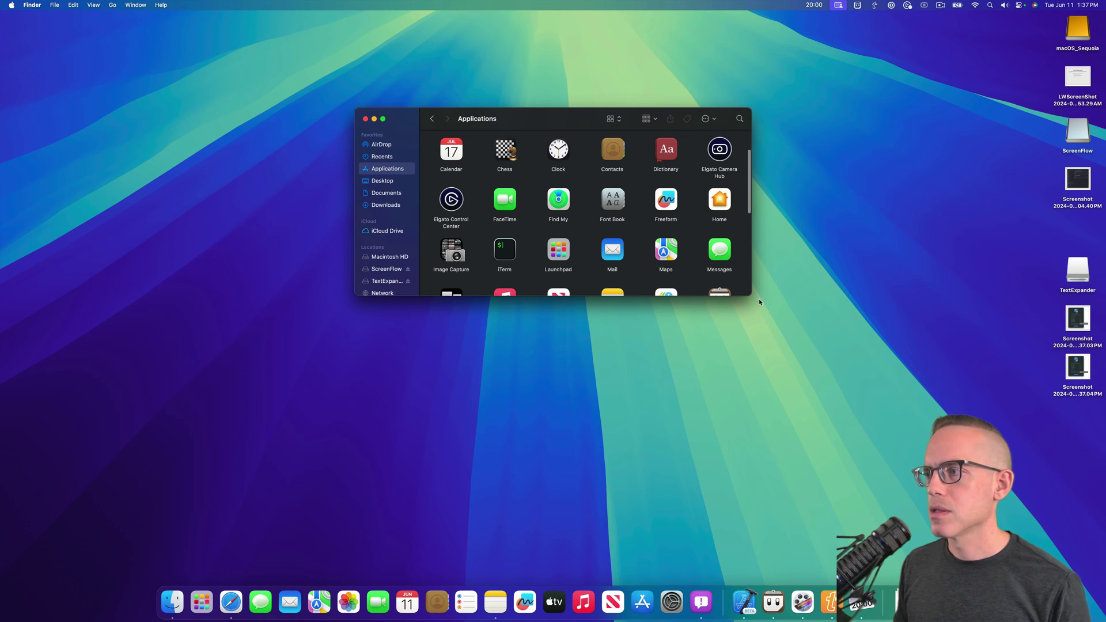
drag(751, 295, 806, 489)
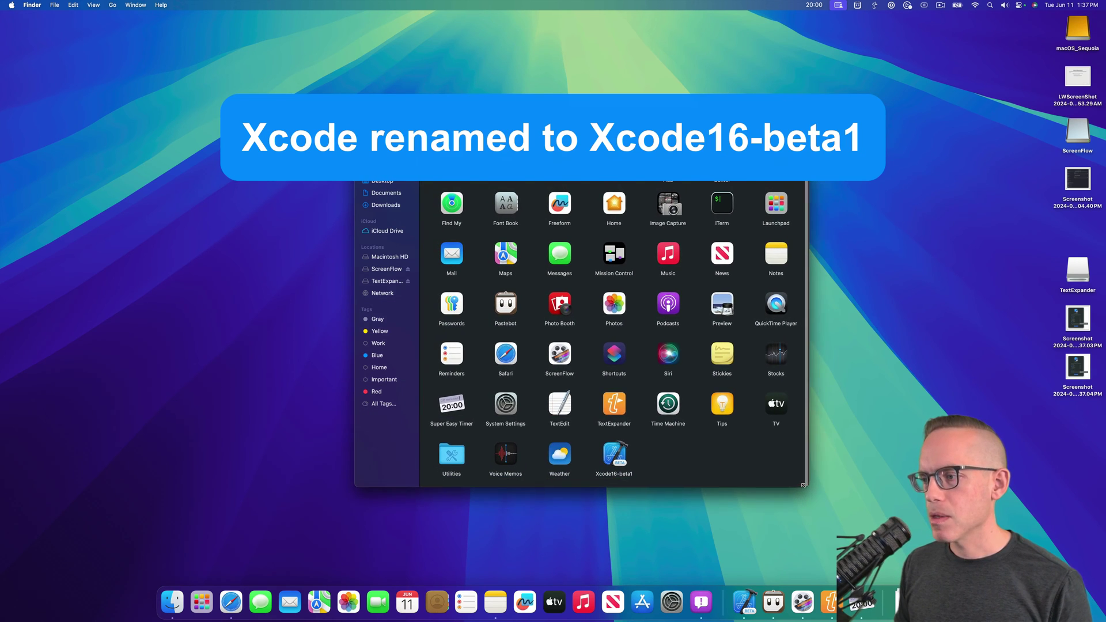
click(620, 476)
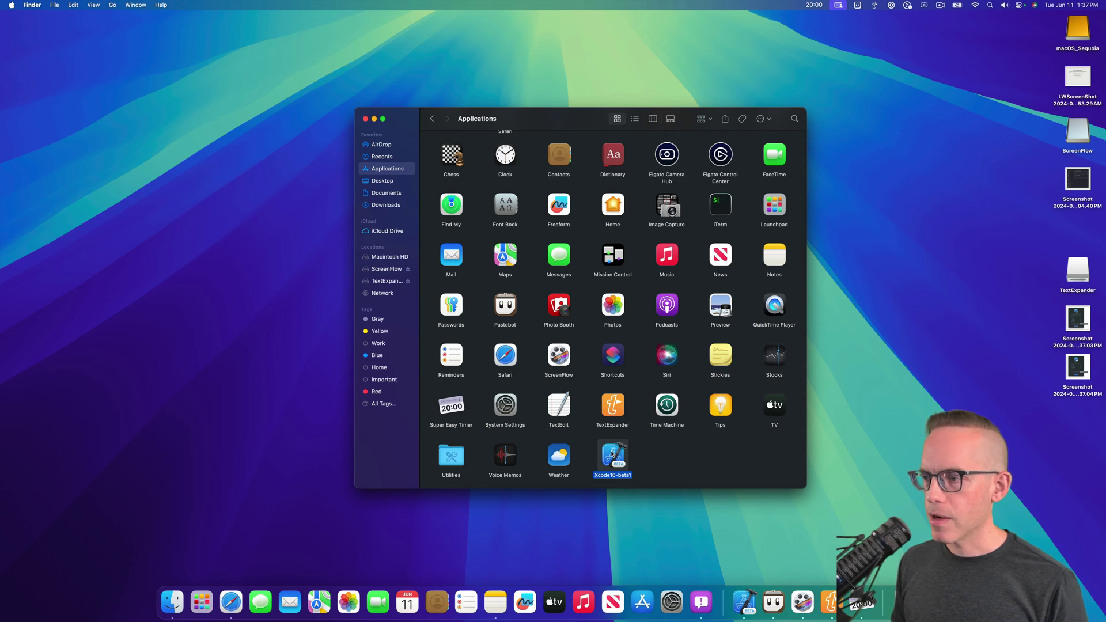
key(super+o)
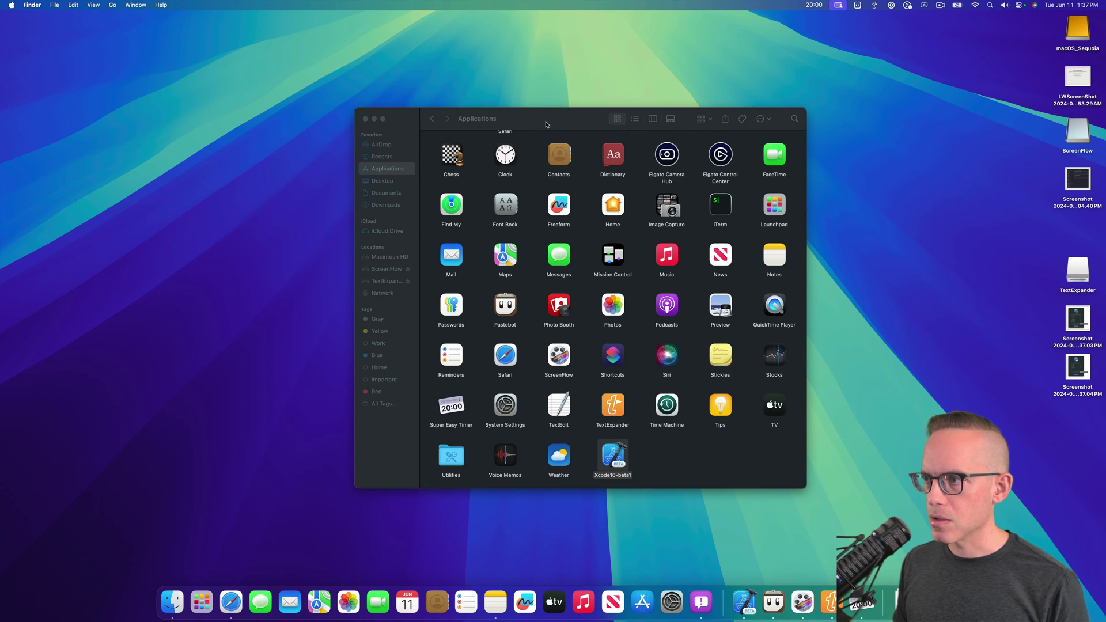
click(682, 488)
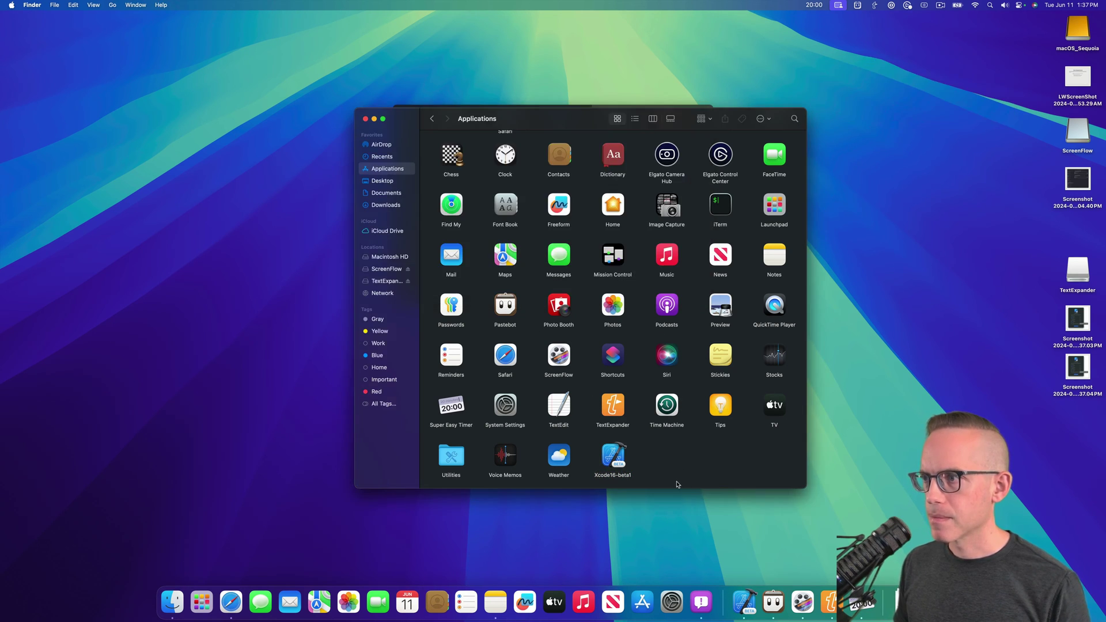
key(super+h)
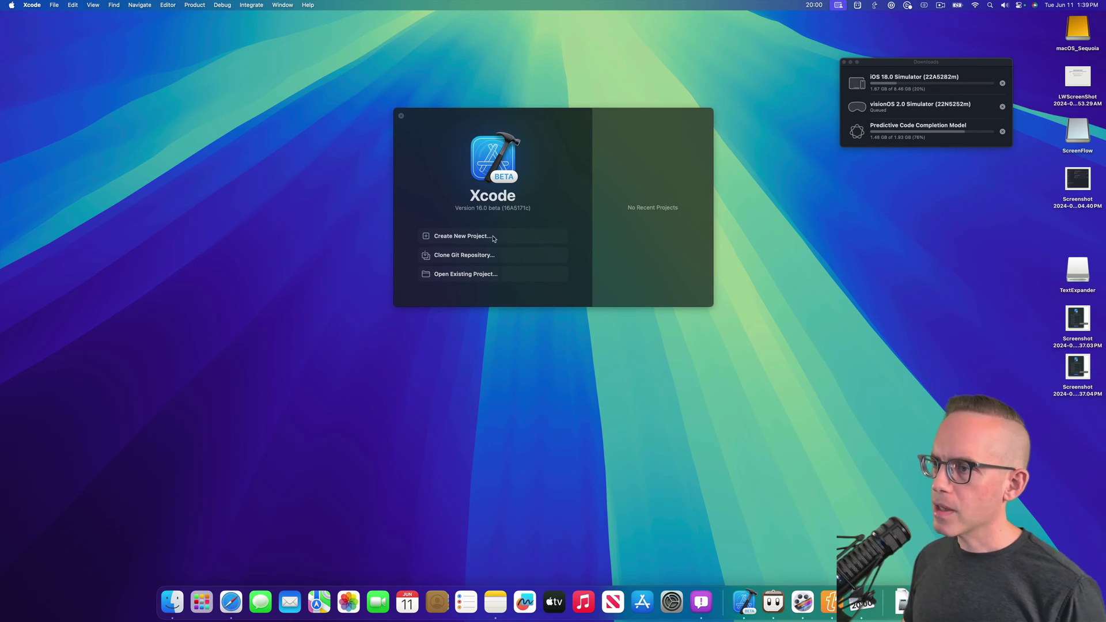
Step: Start a new project using the macOS App template and proceed to its options
click(468, 237)
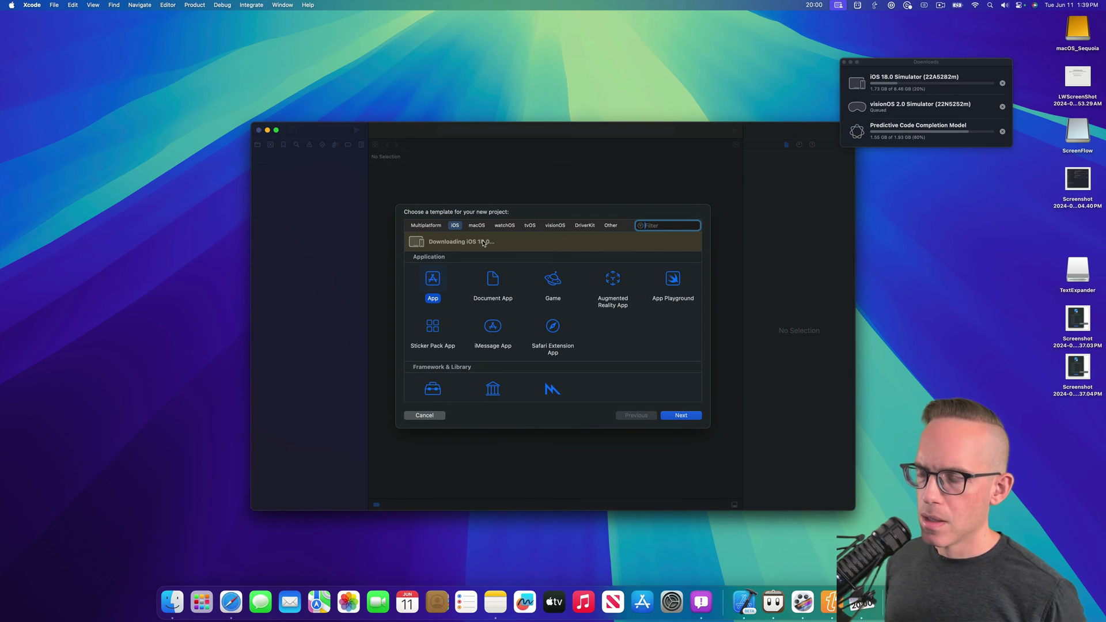
click(478, 225)
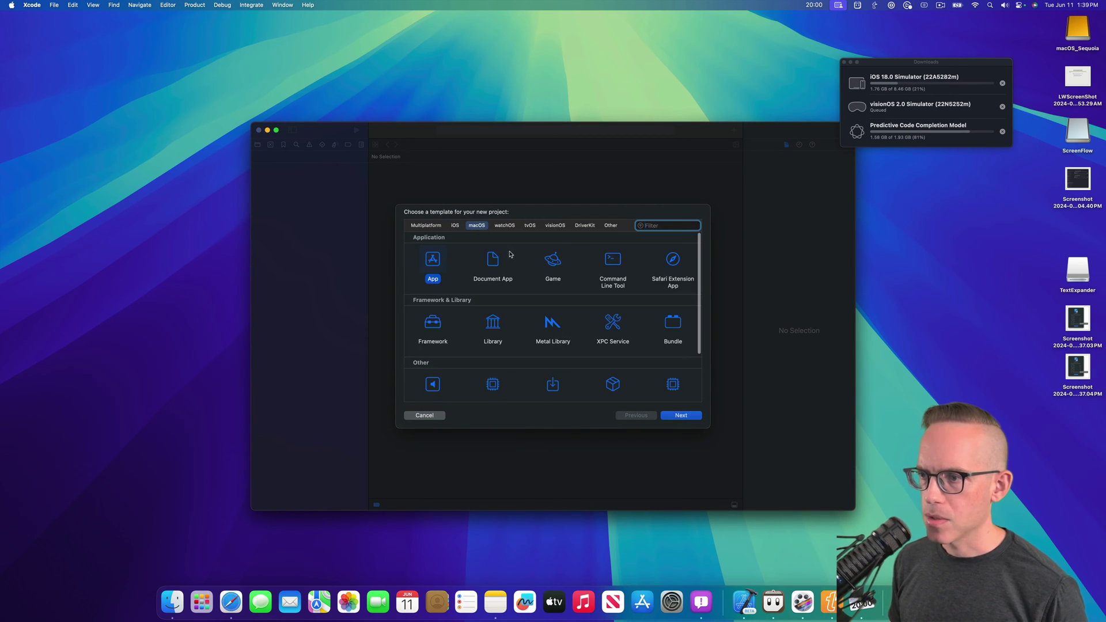
click(433, 260)
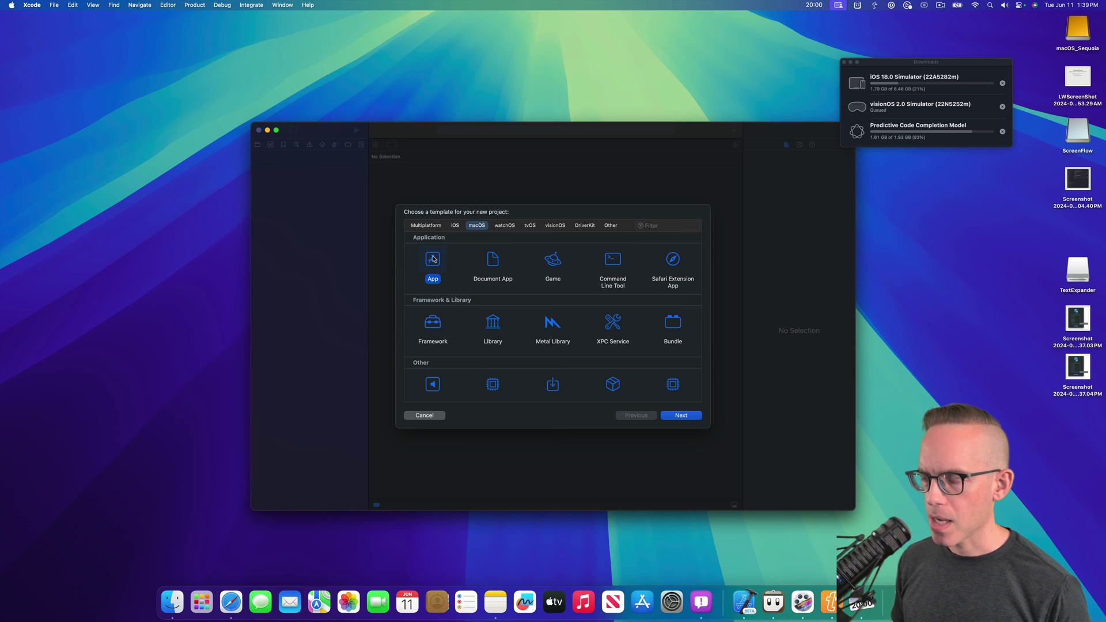
double_click(433, 259)
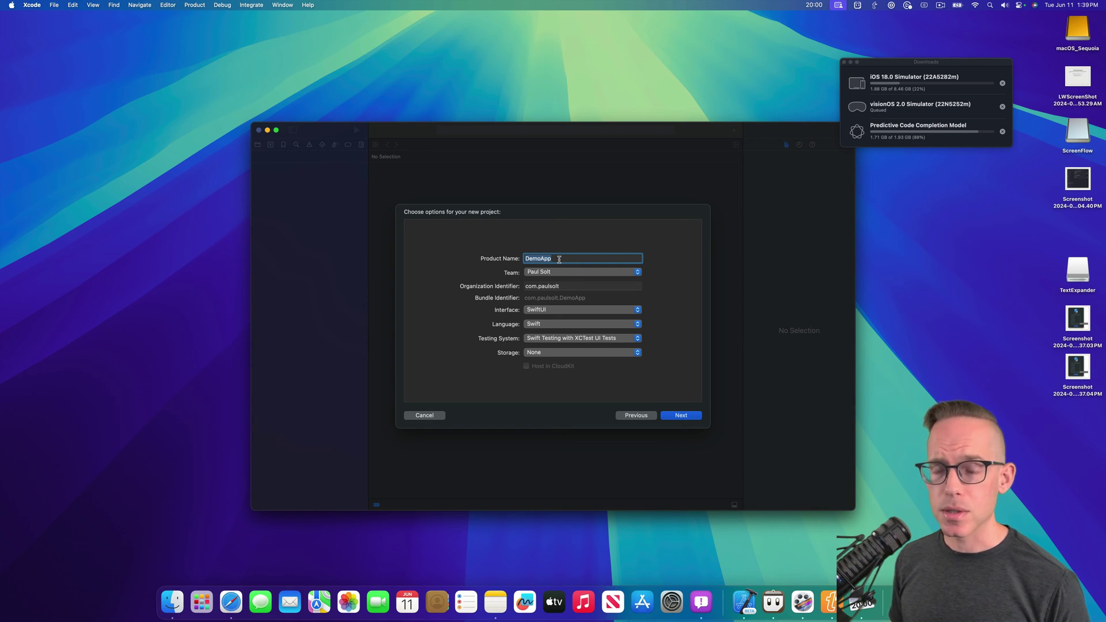
Step: Confirm the default Interface, Language, Testing System and Storage settings, then proceed to saving
click(557, 311)
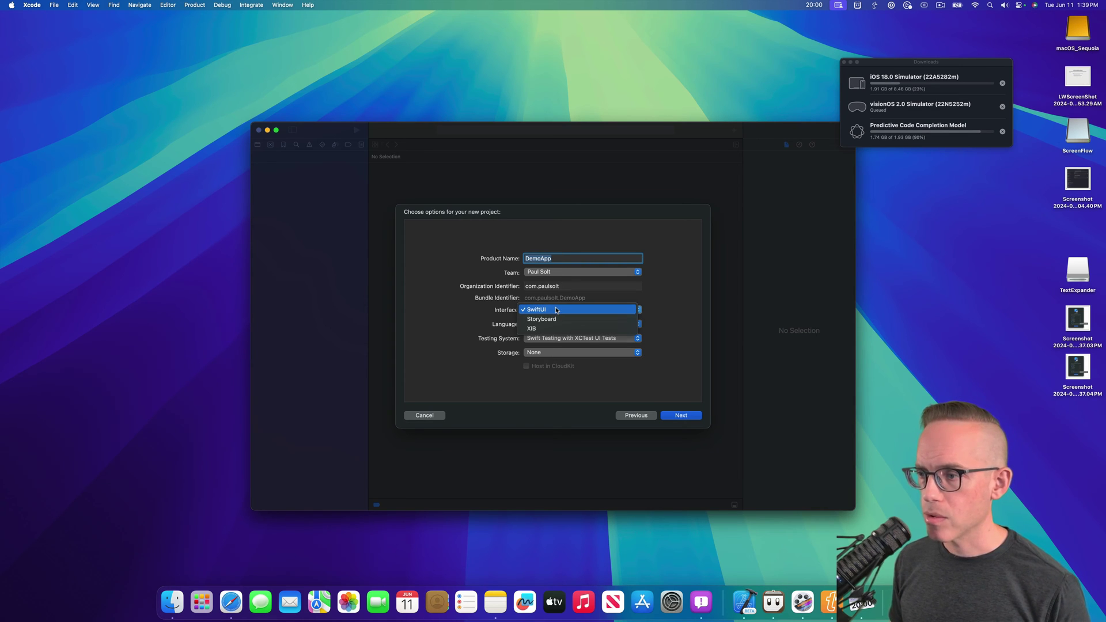
click(556, 311)
click(539, 325)
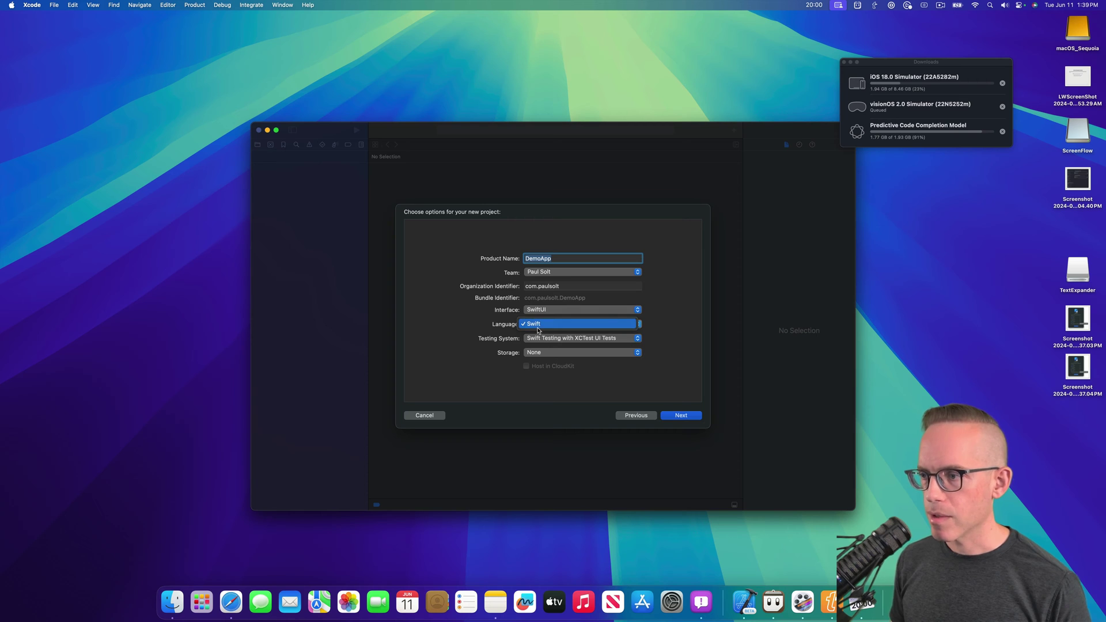
click(539, 329)
click(545, 342)
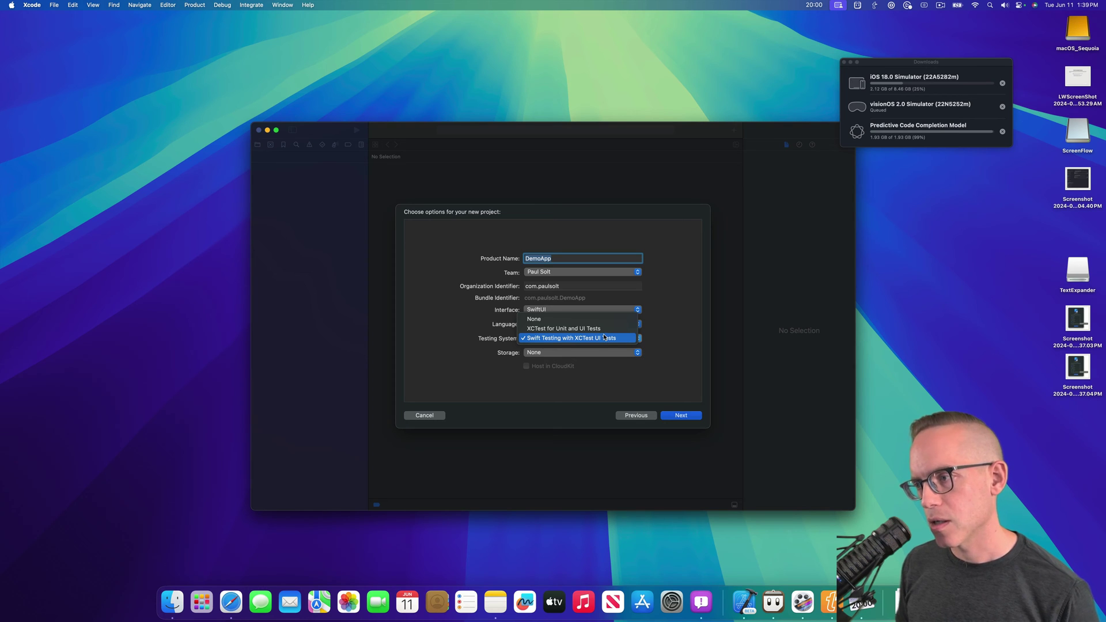
click(600, 339)
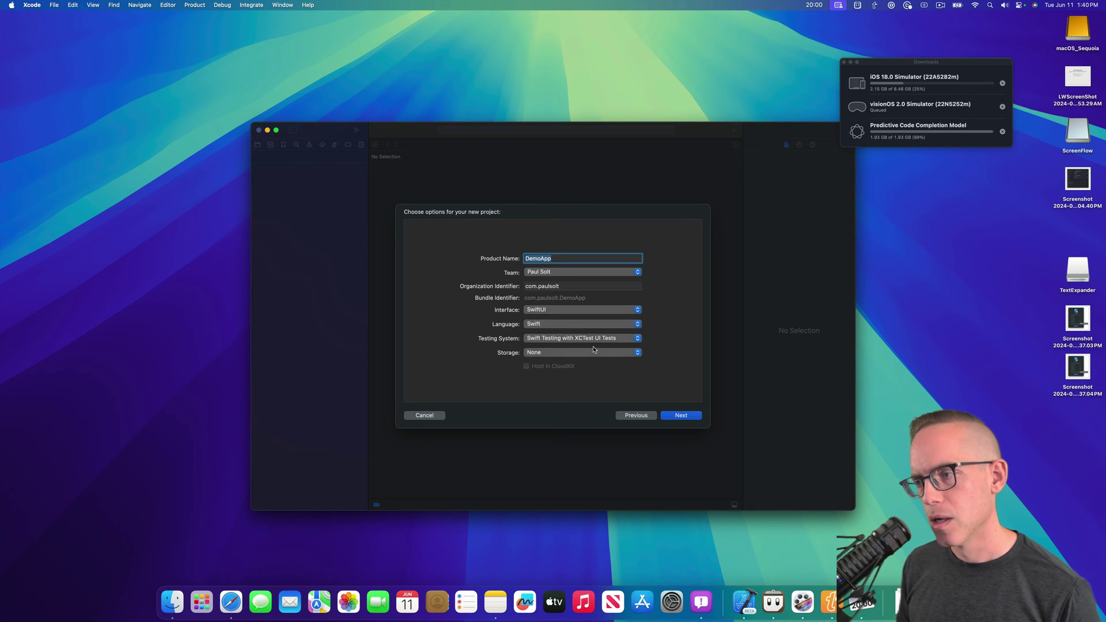
click(556, 353)
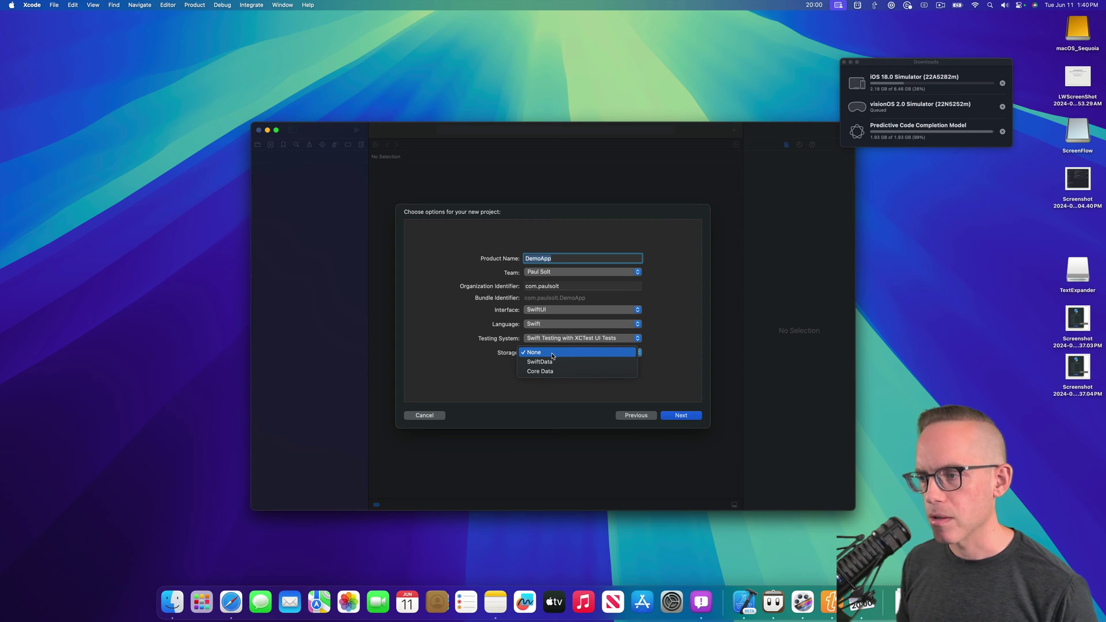
click(488, 370)
click(681, 416)
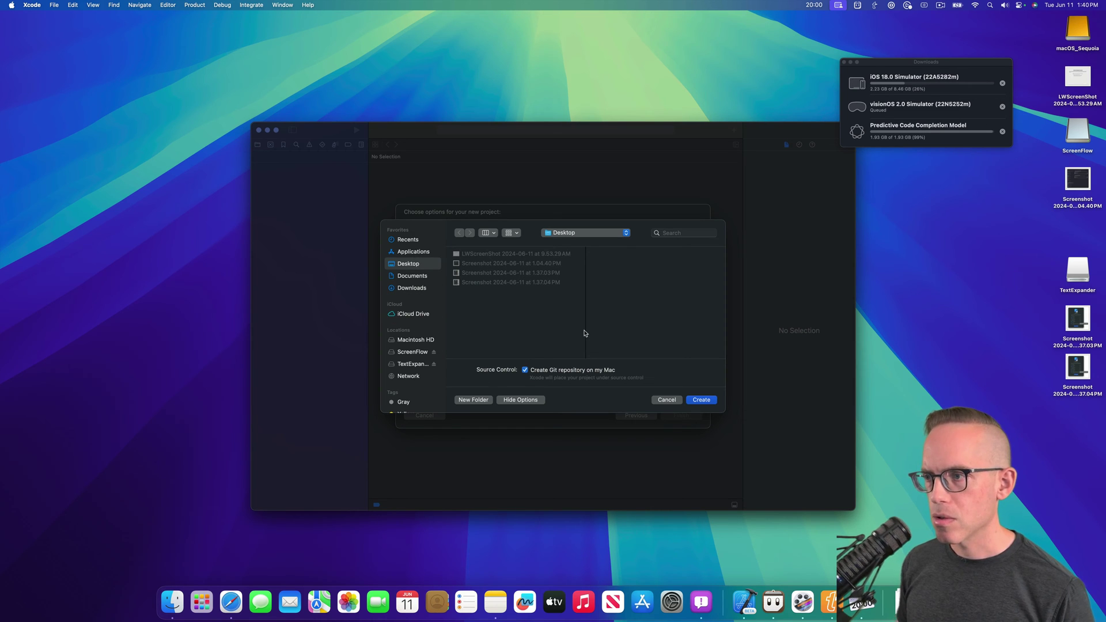
Step: Create folders dev and projects under the home folder and save DemoApp in ~/dev/projects
key(super+shift+h)
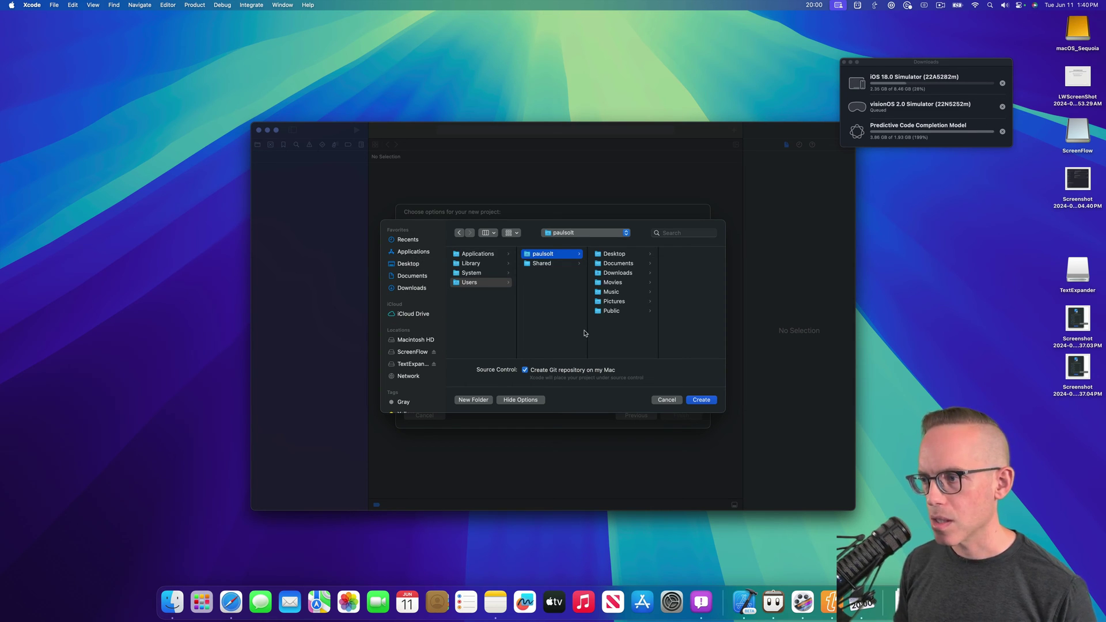
key(super+shift+n)
text(dev)
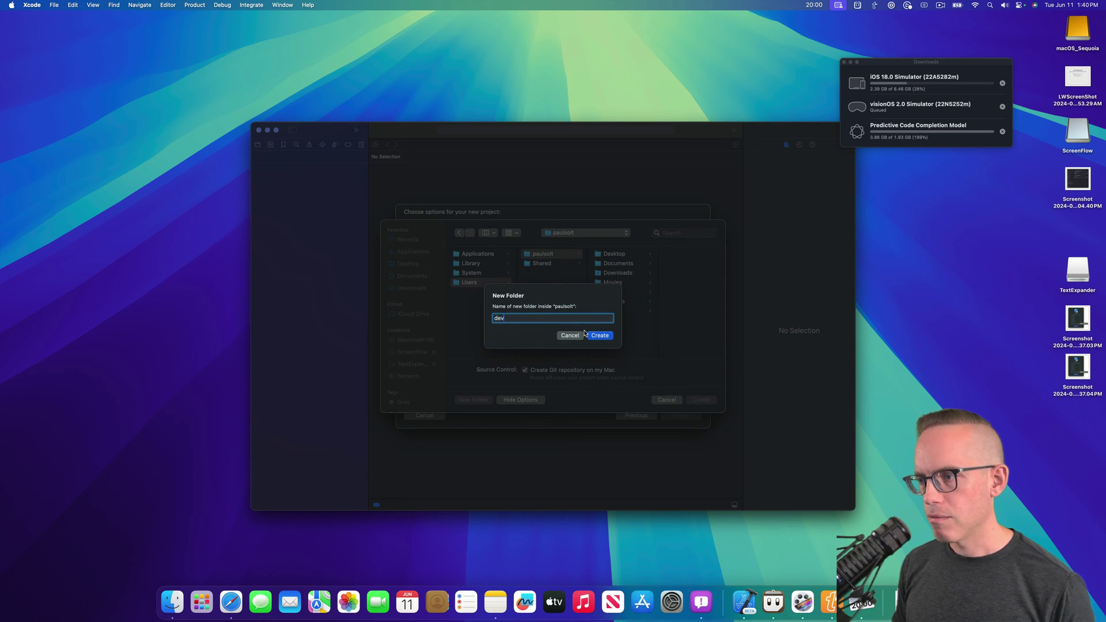
key(Return)
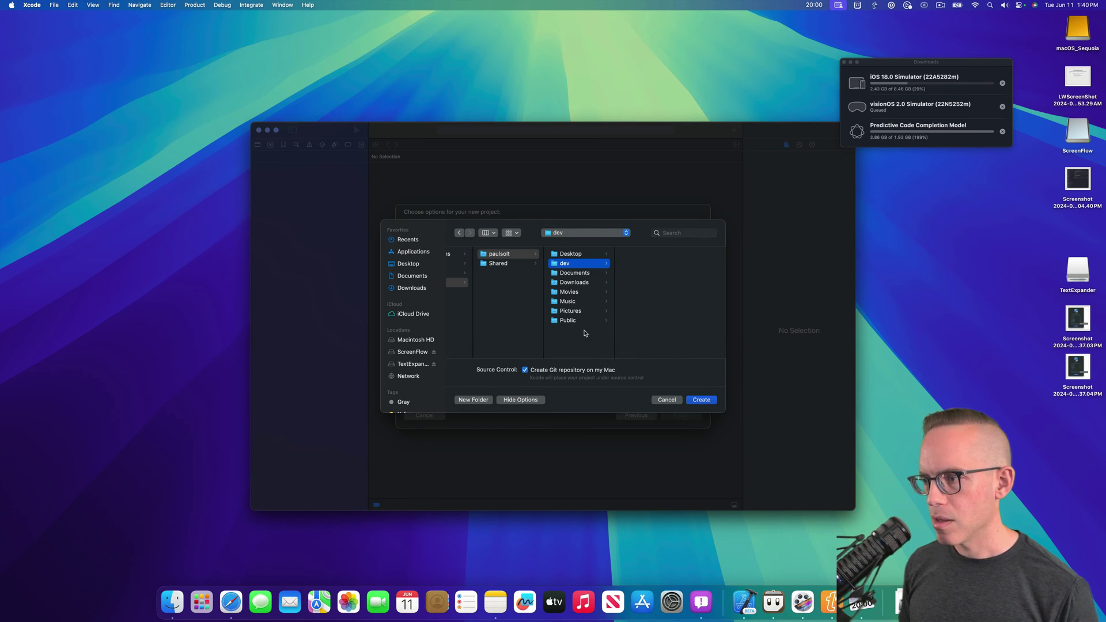
click(483, 401)
text(projects)
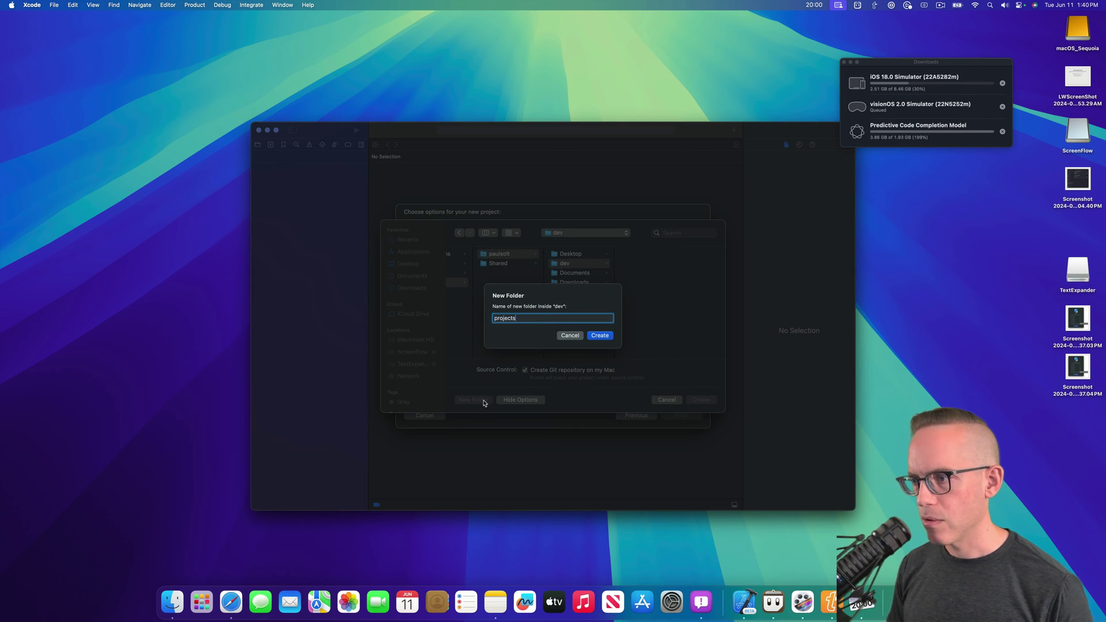
key(Return)
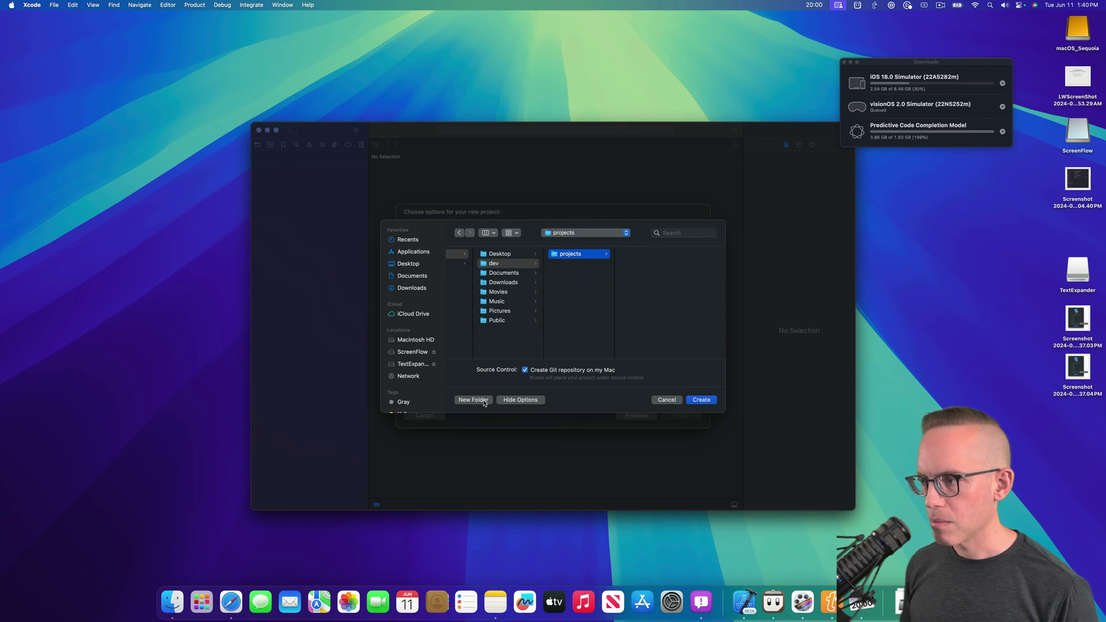
click(710, 401)
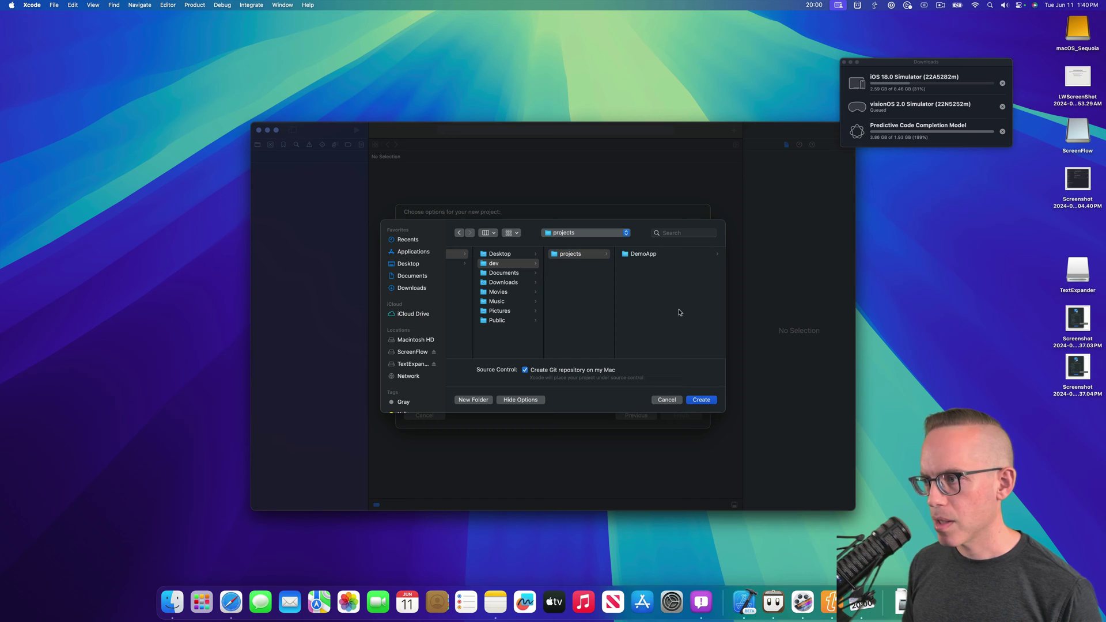